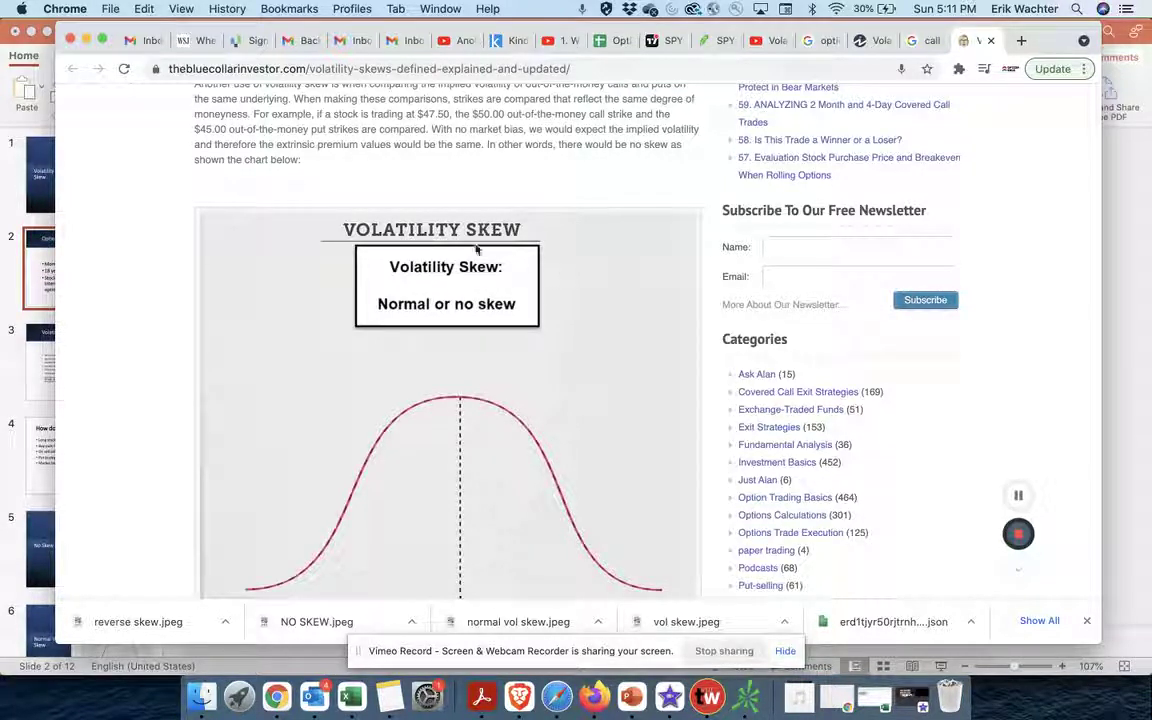
- Switch from the Chrome article to PowerPoint's slide 2, Options Volatility
click(44, 256)
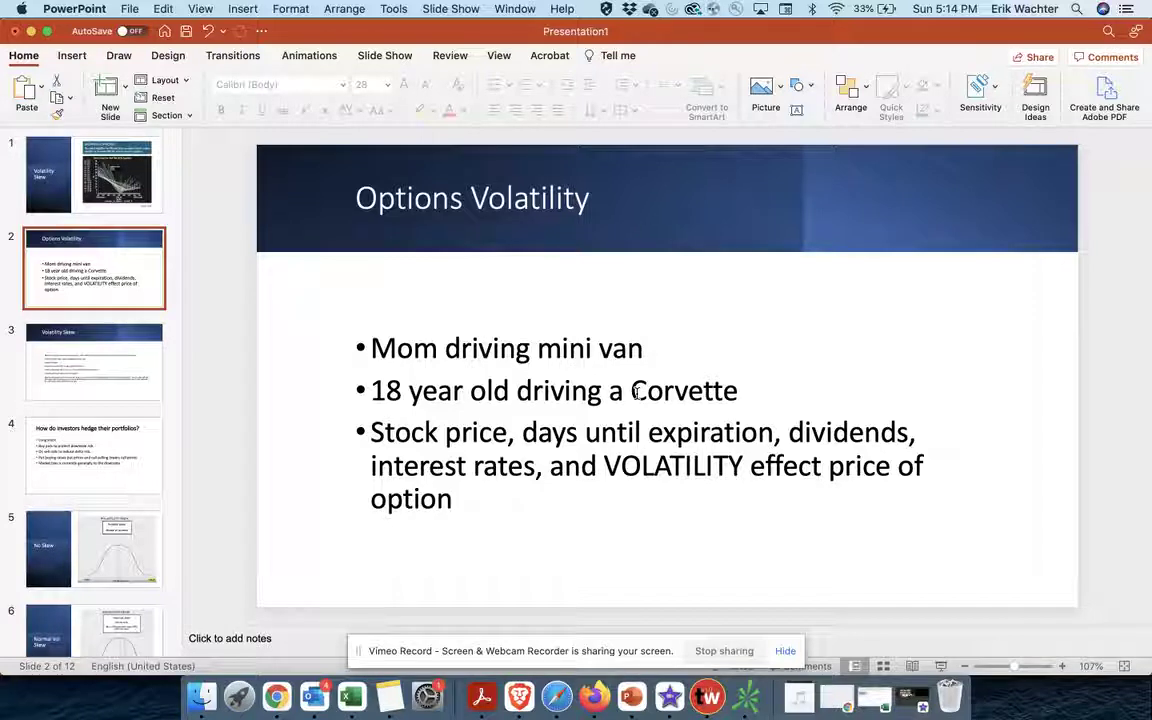
click(636, 393)
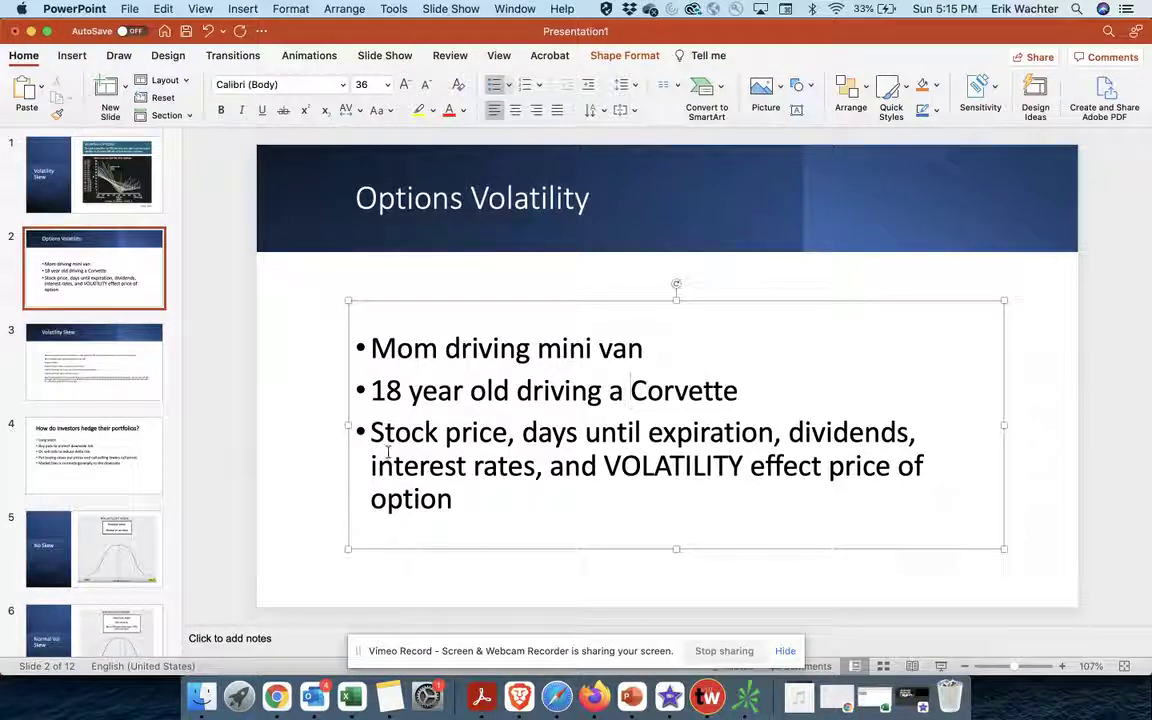
- Highlight 'VOLATILITY' and 'days until expiration', then advance through Volatility Skew to the No Skew slide
drag(604, 466, 739, 466)
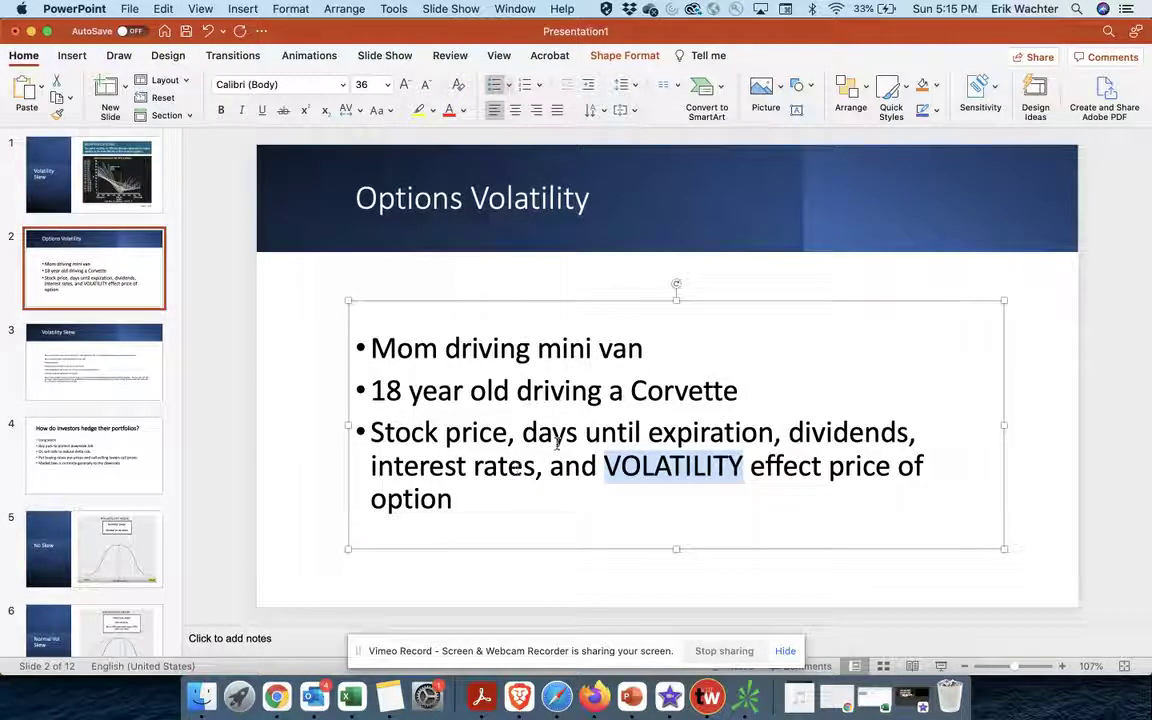
drag(522, 432, 677, 432)
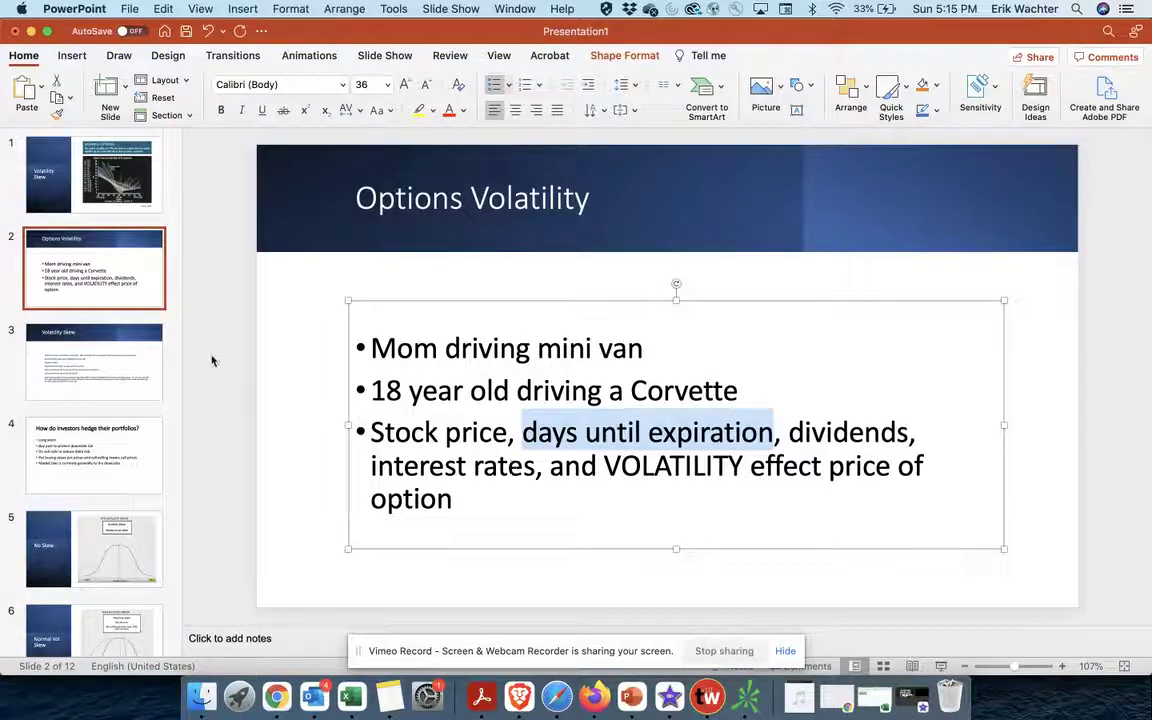
click(122, 340)
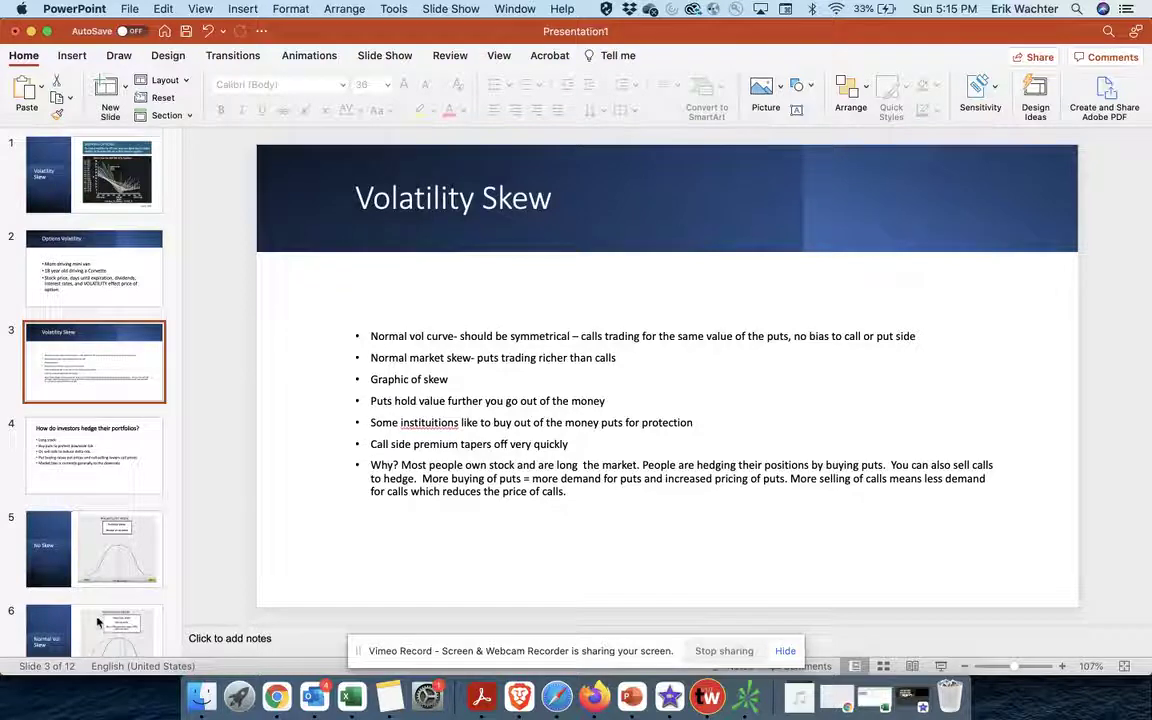
click(96, 570)
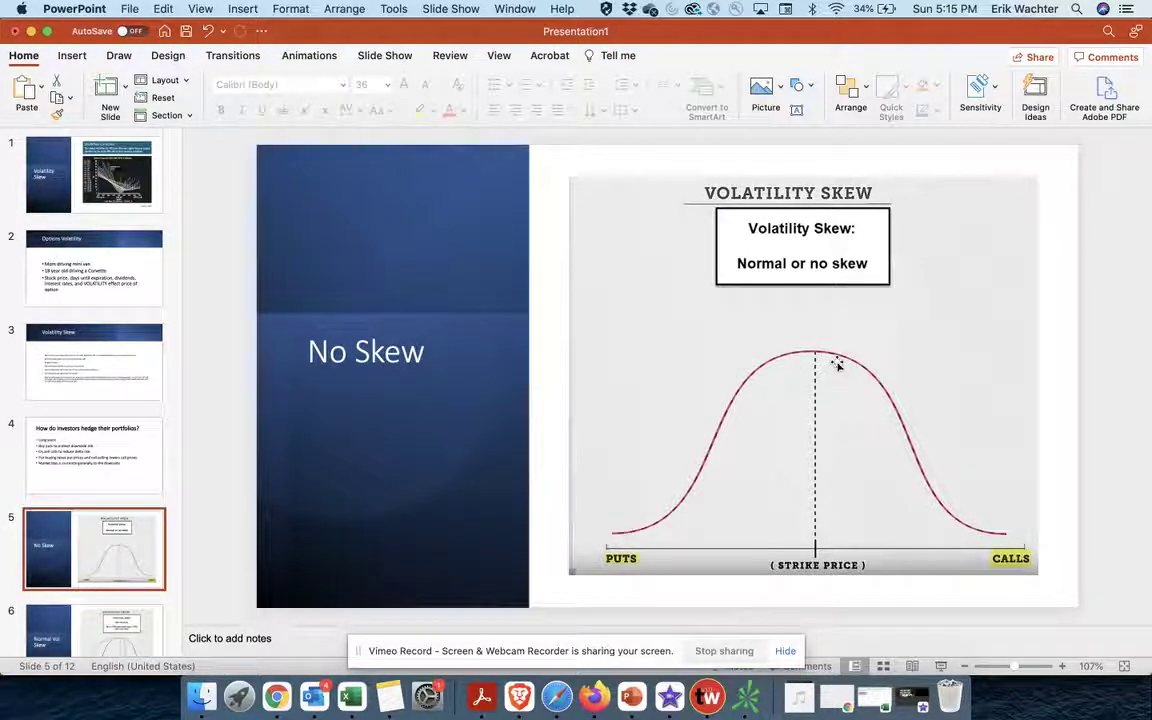
- Open slide 6, Normal Vol Skew, from further down the thumbnail pane
scroll(149, 514, down, 4)
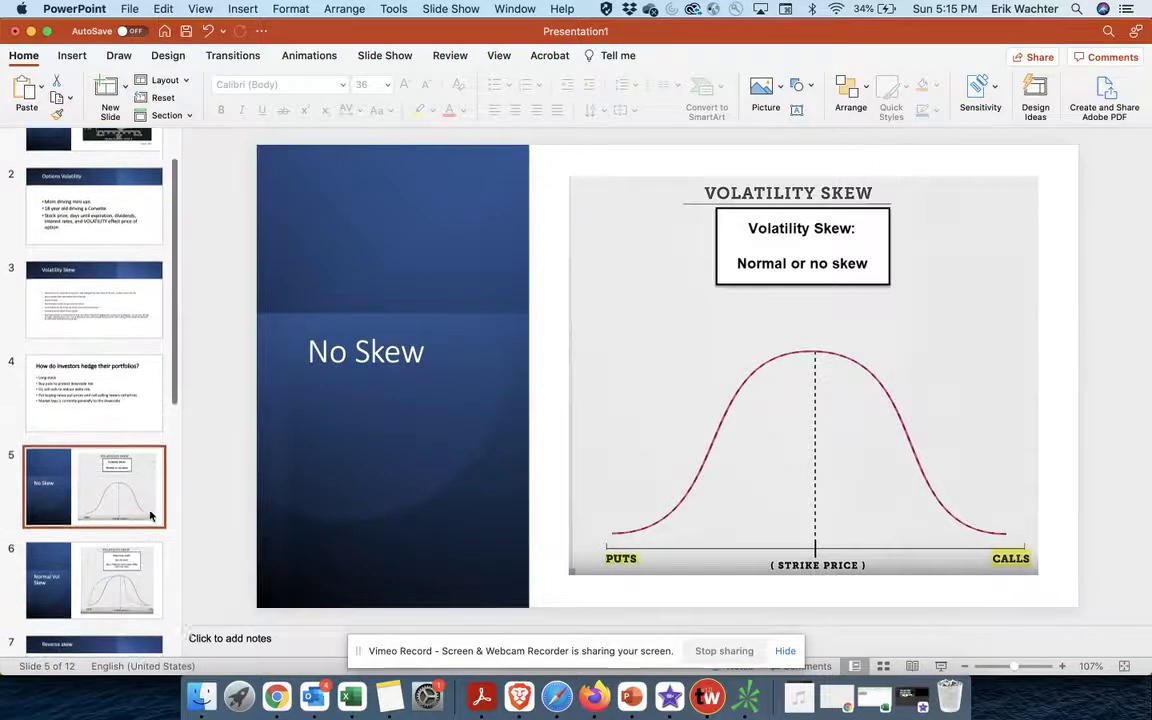
click(120, 517)
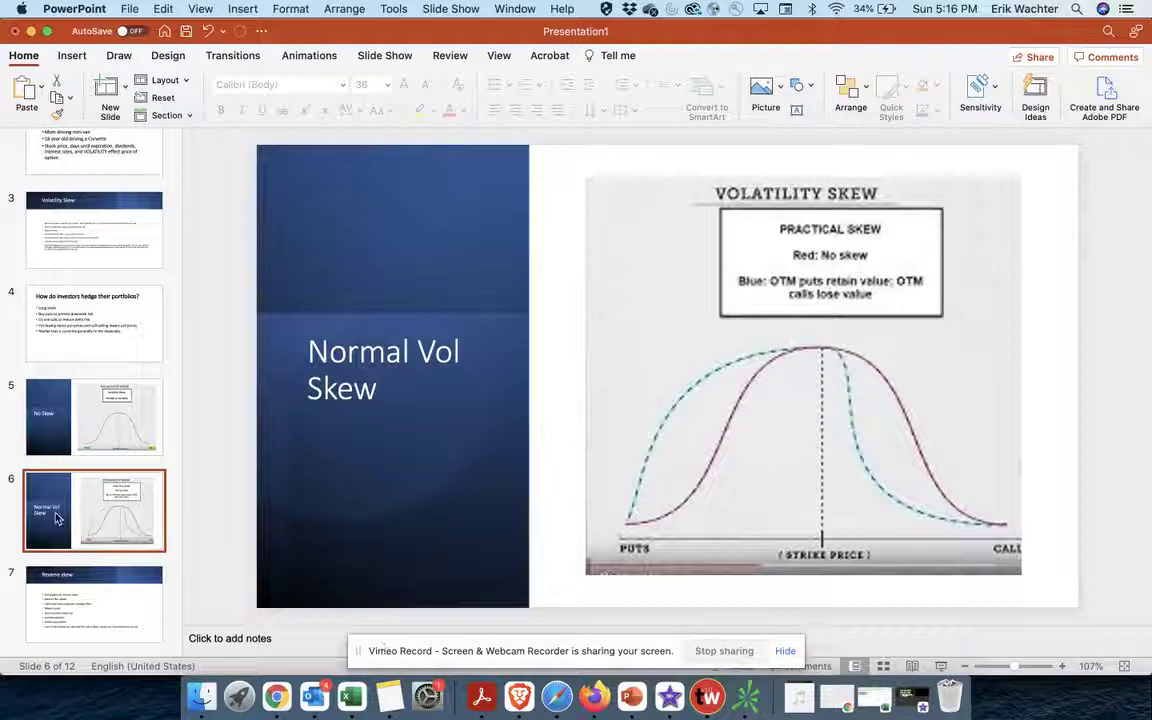
- Return to slide 4 on hedging portfolios and put the cursor in its bullet list
click(90, 328)
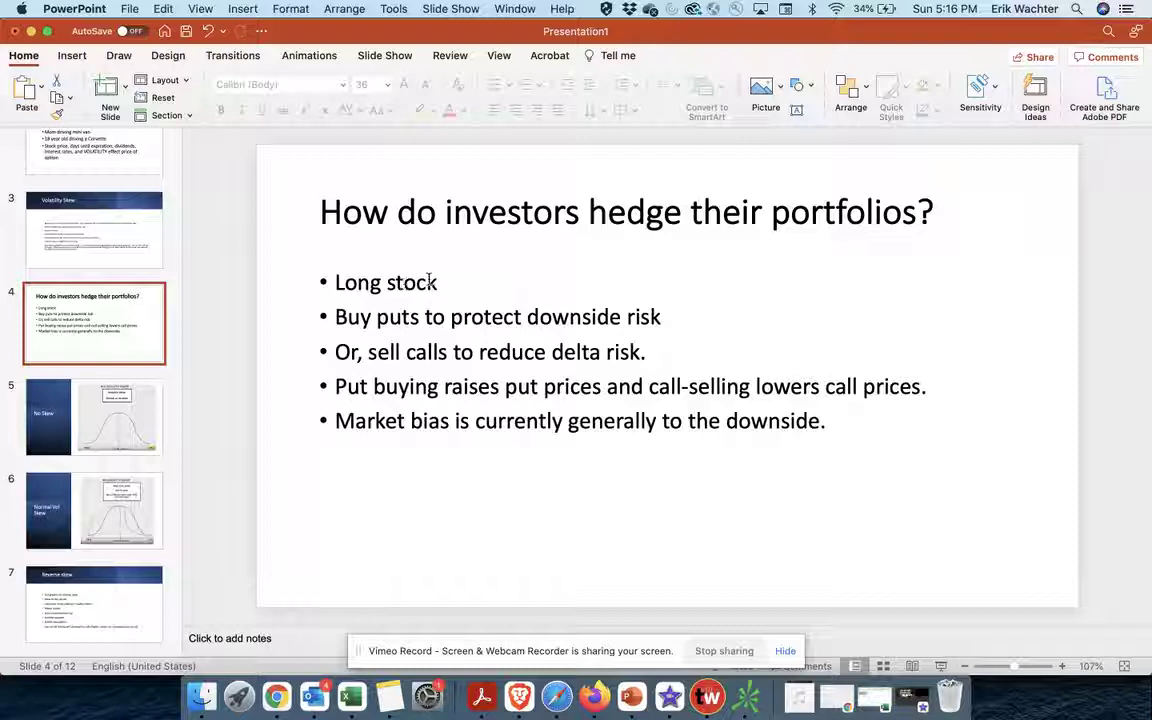
click(438, 283)
drag(438, 283, 335, 284)
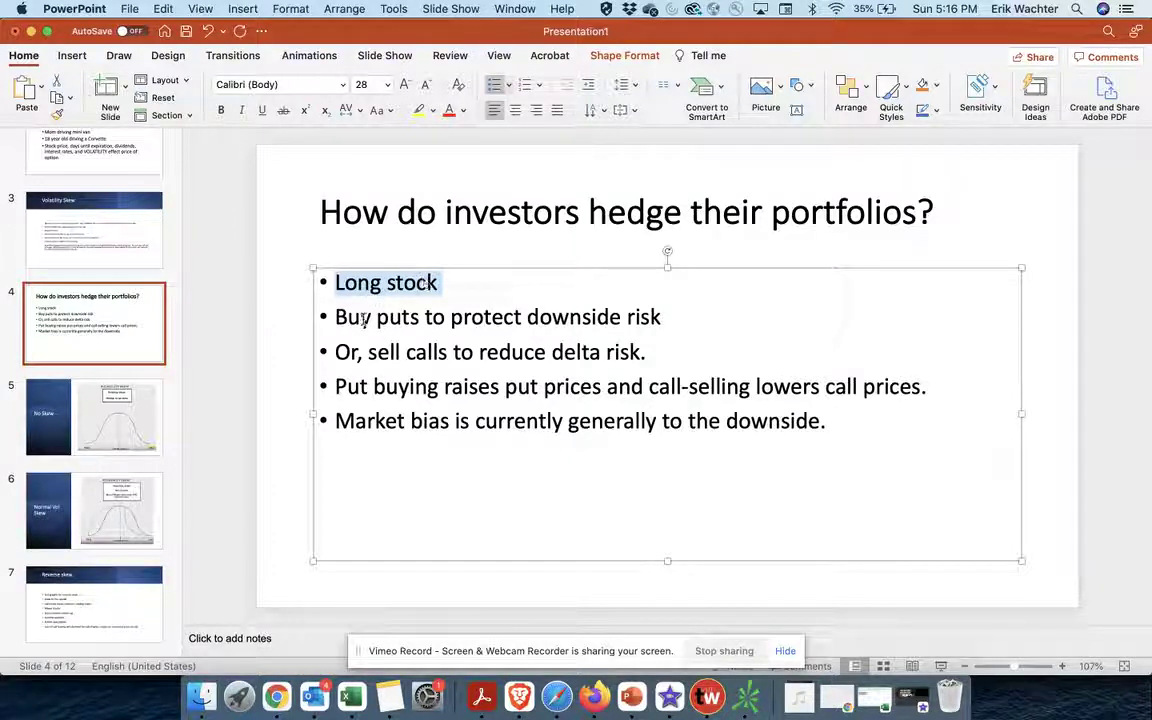
drag(376, 317, 681, 309)
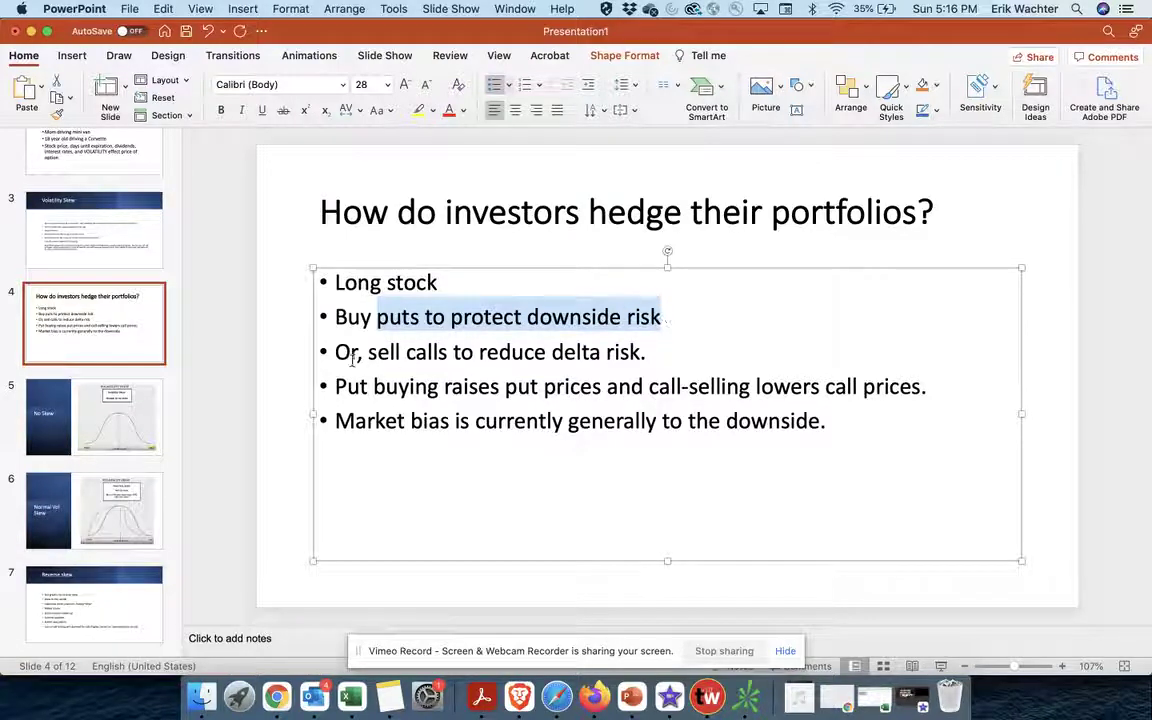
drag(360, 352, 679, 355)
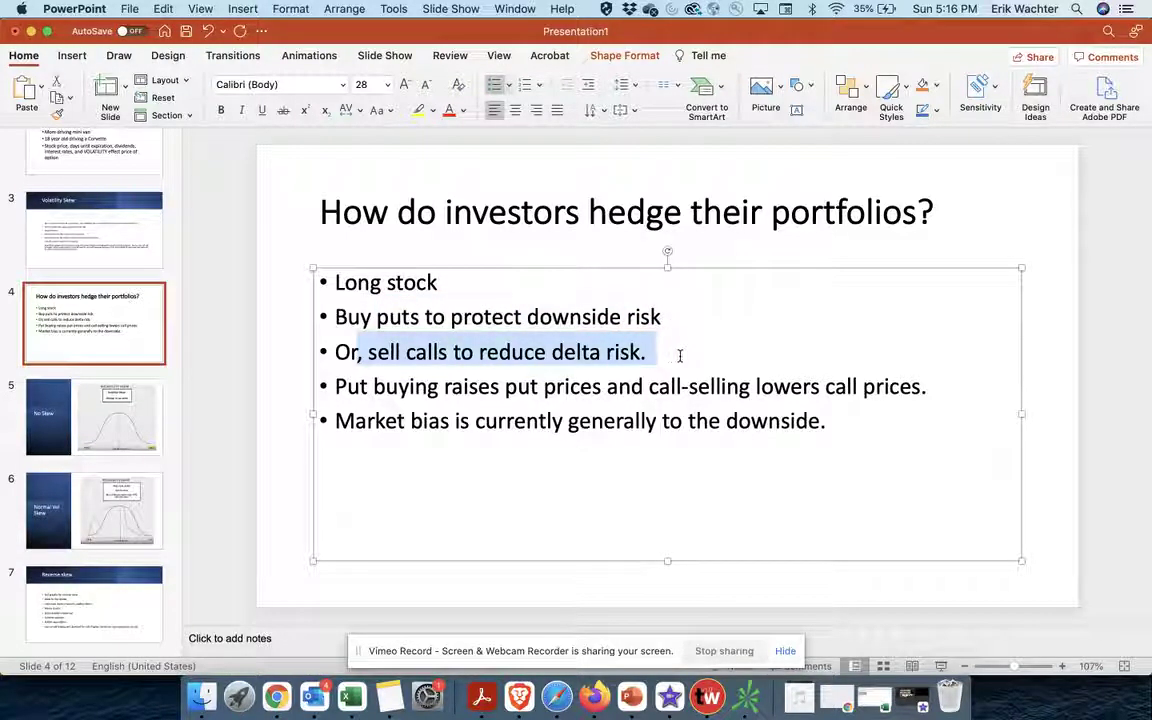
click(565, 354)
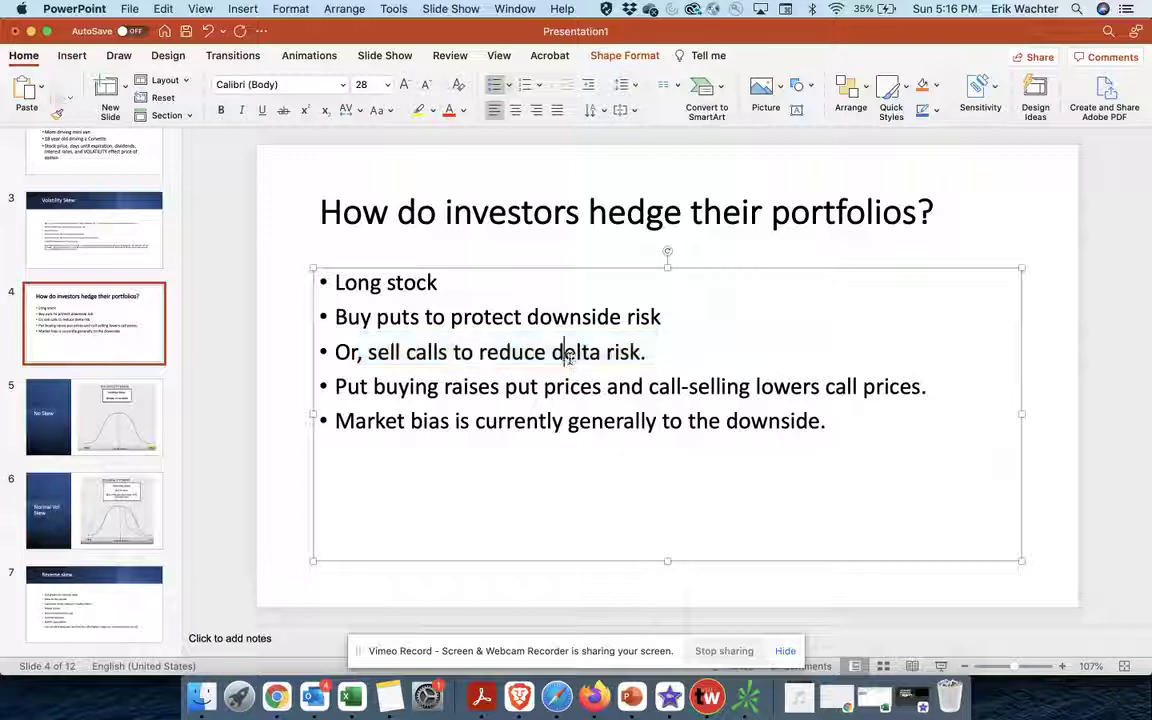
double_click(566, 354)
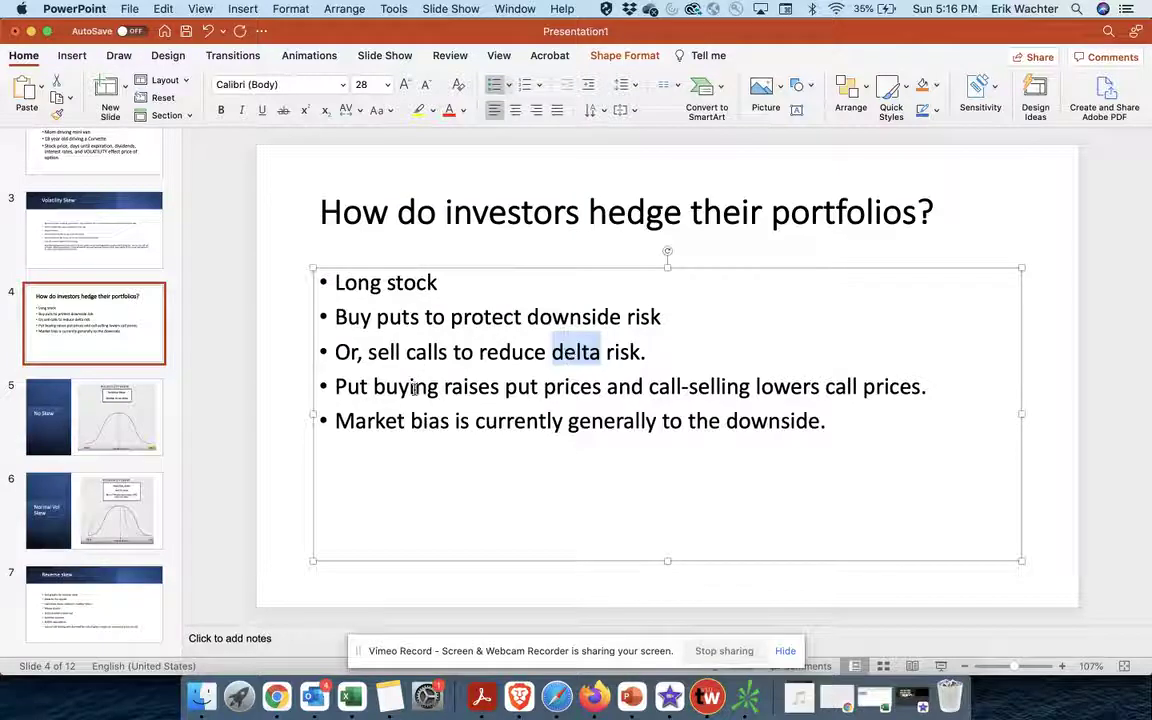
click(334, 386)
drag(334, 386, 580, 396)
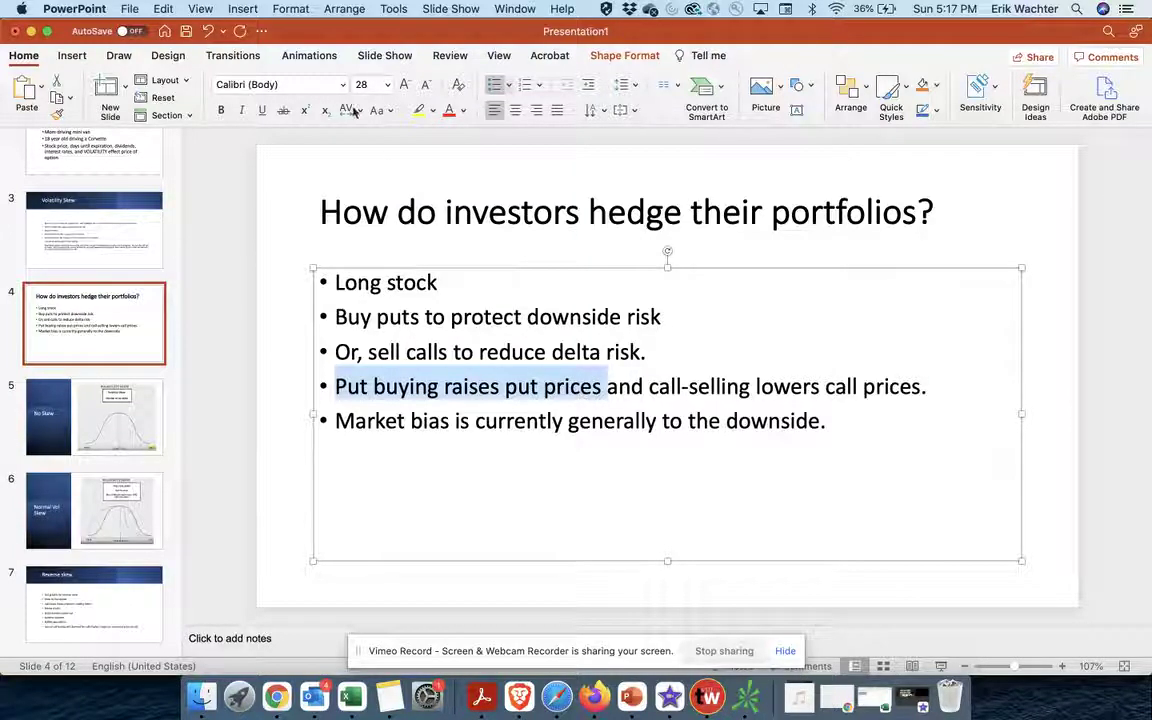
- Jump back to slide 1 with the Skewing Options S&P 500 implied volatility chart
scroll(115, 205, up, 3)
click(115, 207)
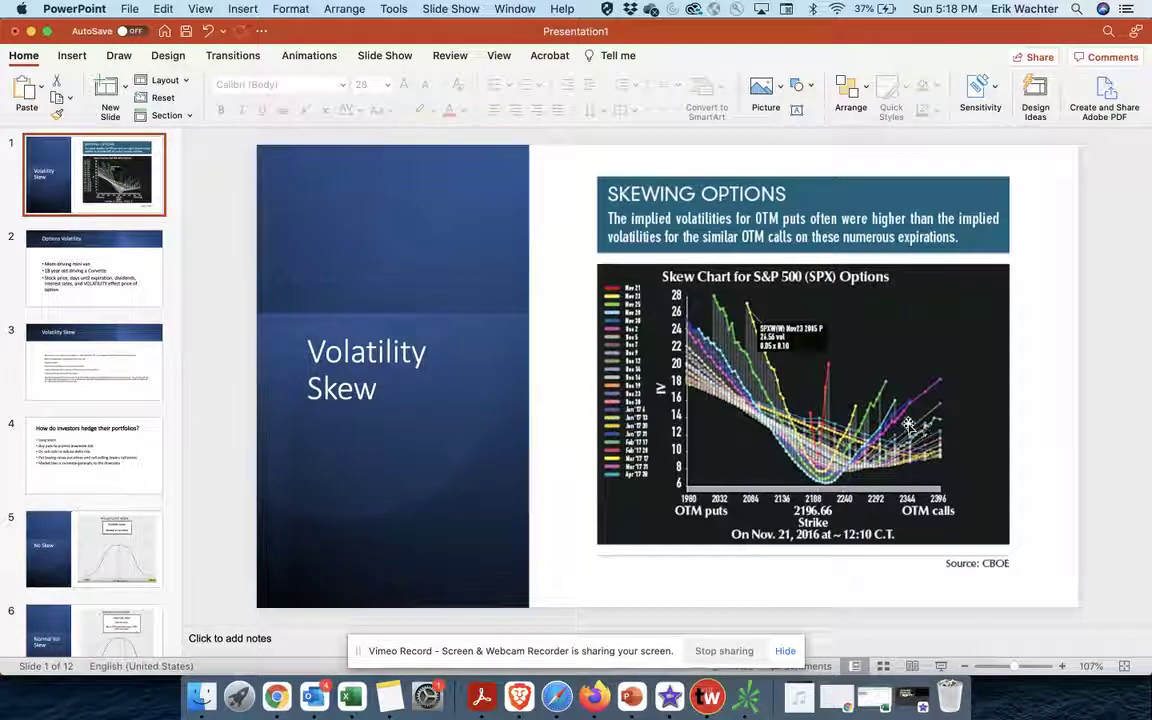
click(99, 381)
- Select slide 3's bullets, visit slides 4 and 6, then switch to thinkorswim's SPY skew chart
drag(580, 488, 377, 362)
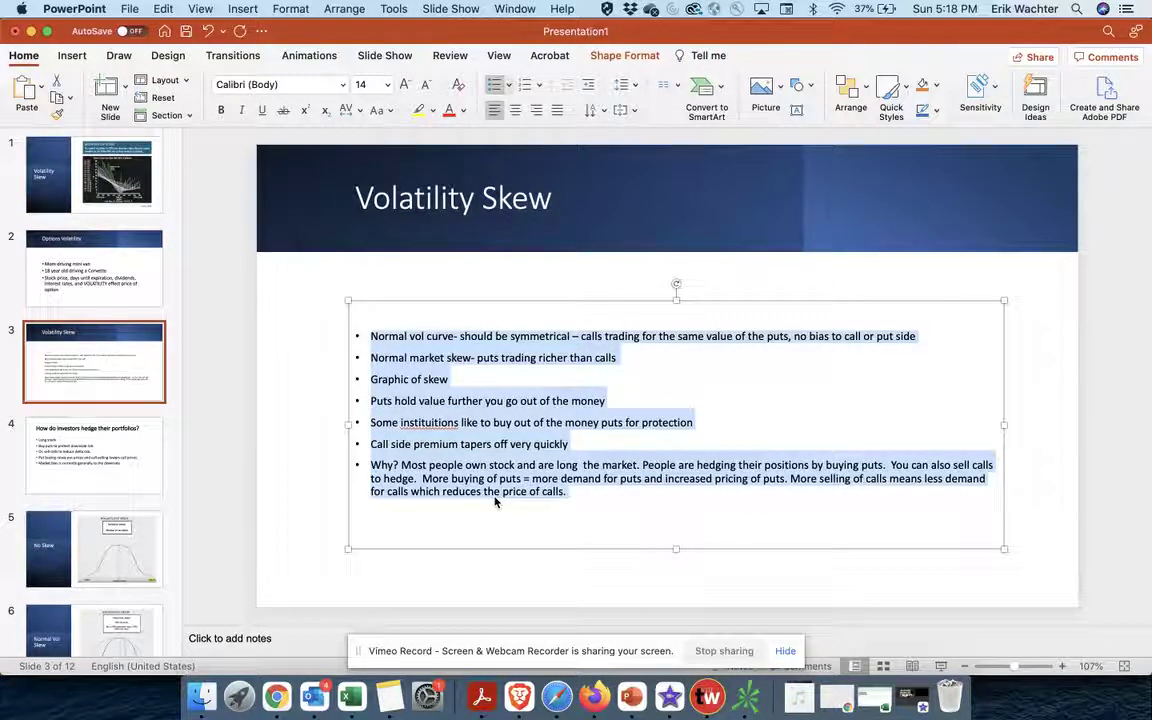
click(100, 440)
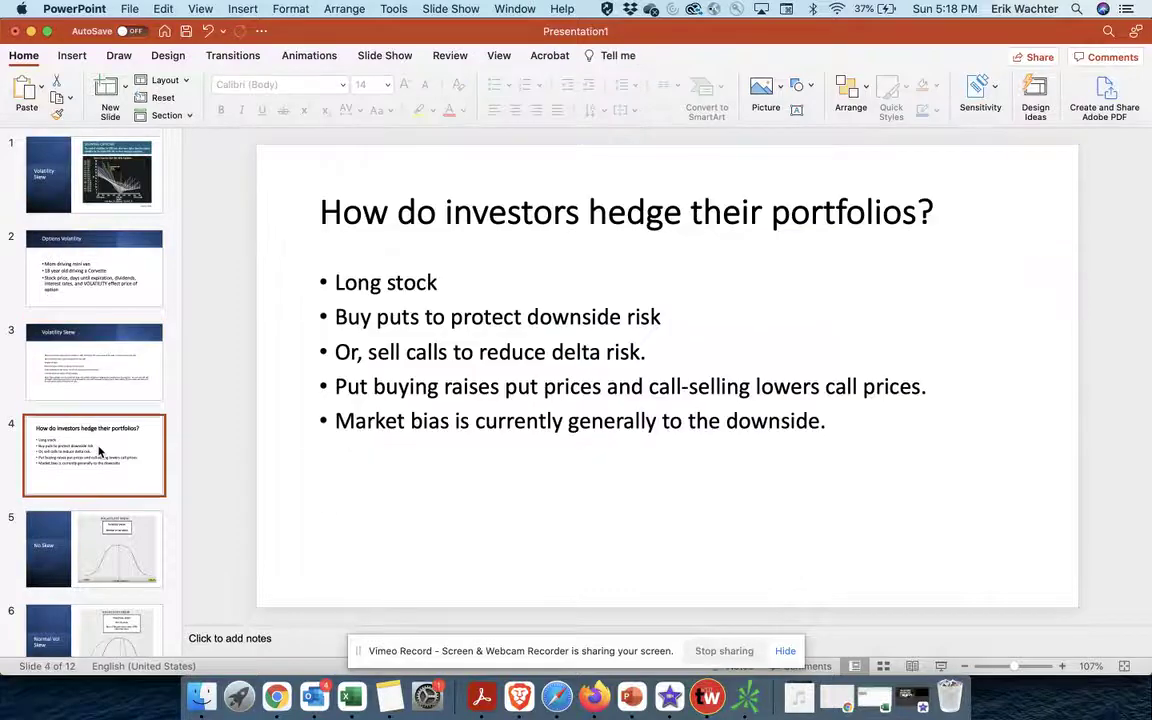
scroll(99, 452, down, 2)
click(113, 535)
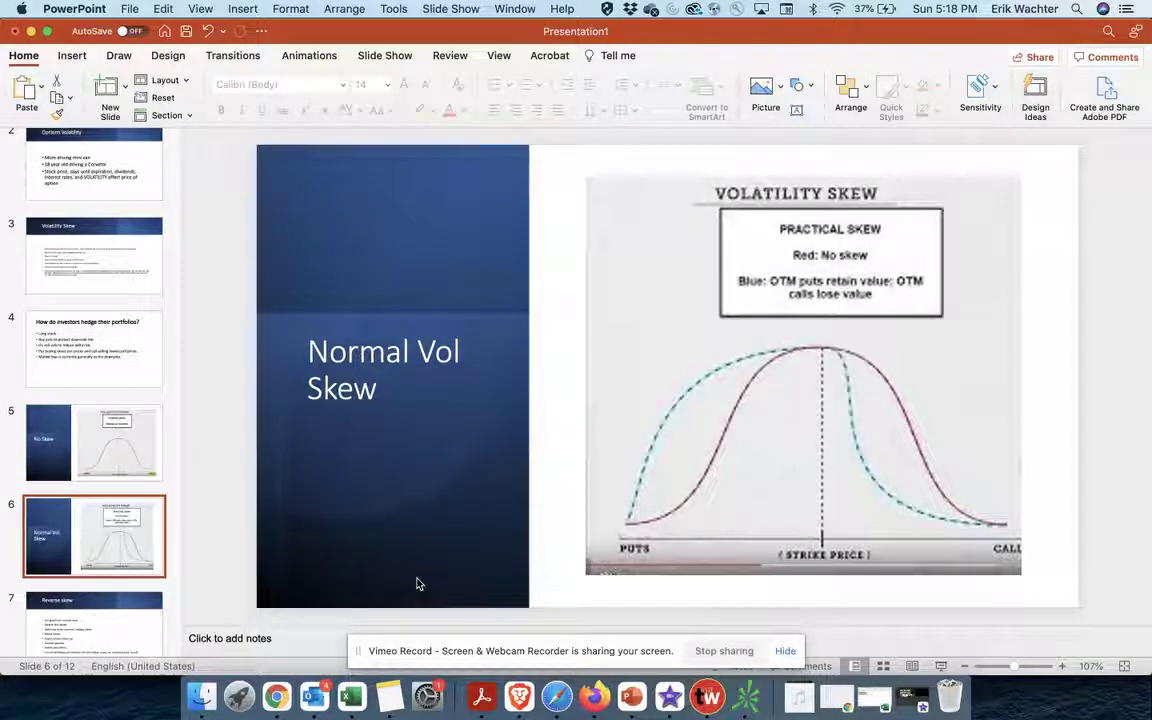
click(751, 700)
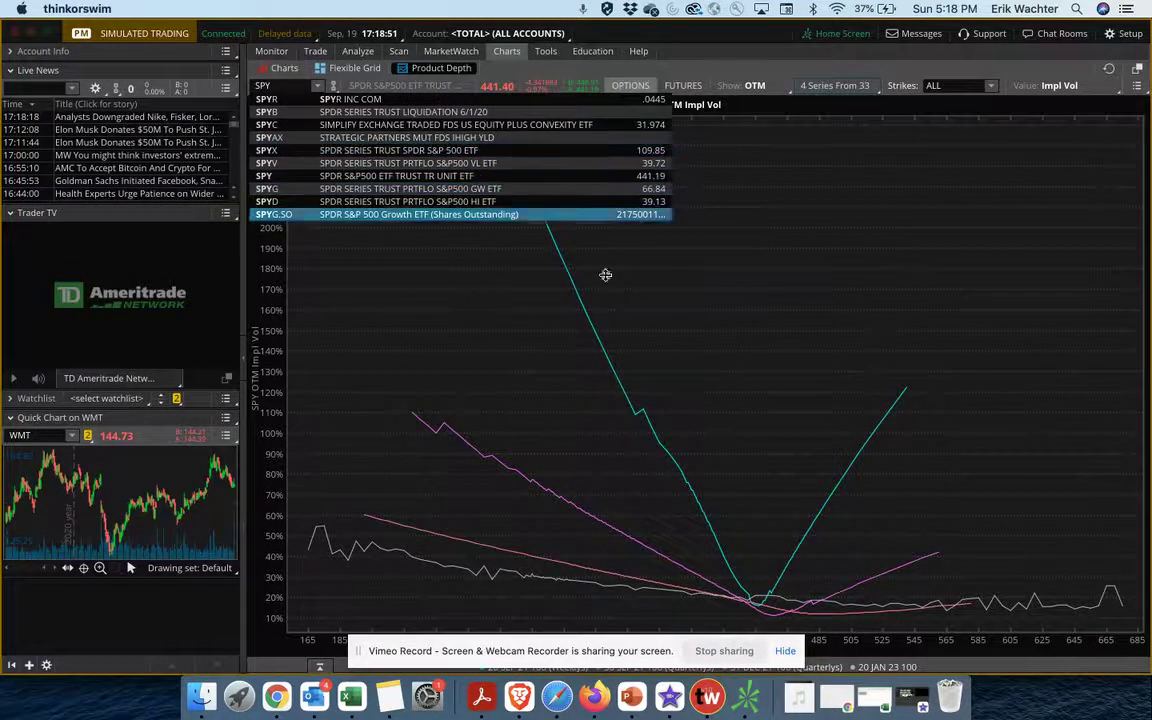
- Clear all series, then plot 27 SEP 21, 15 OCT 21 and 31 DEC 21, dropping 19 NOV 21
click(810, 85)
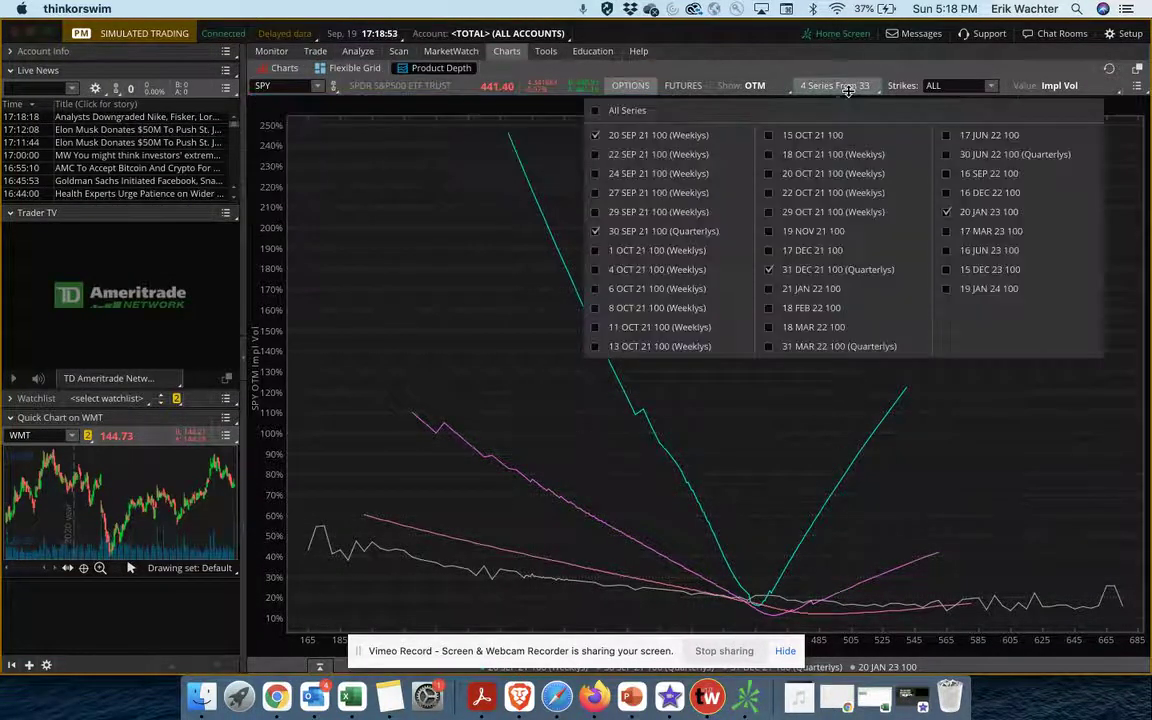
click(595, 110)
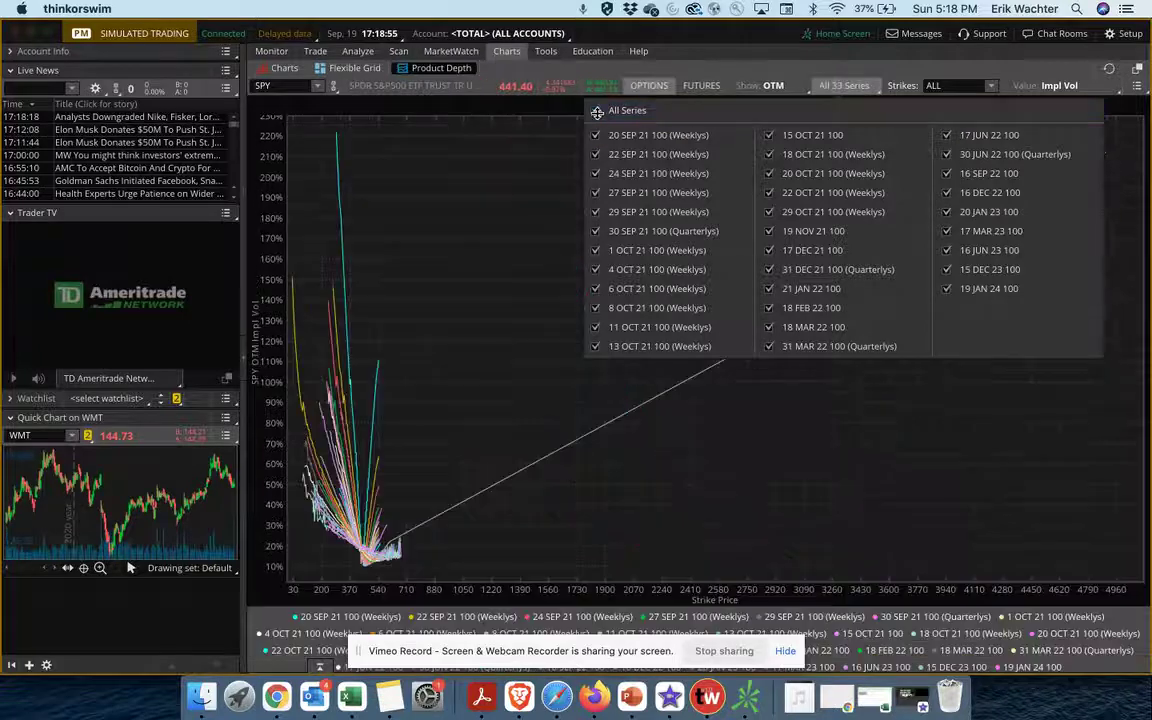
click(596, 110)
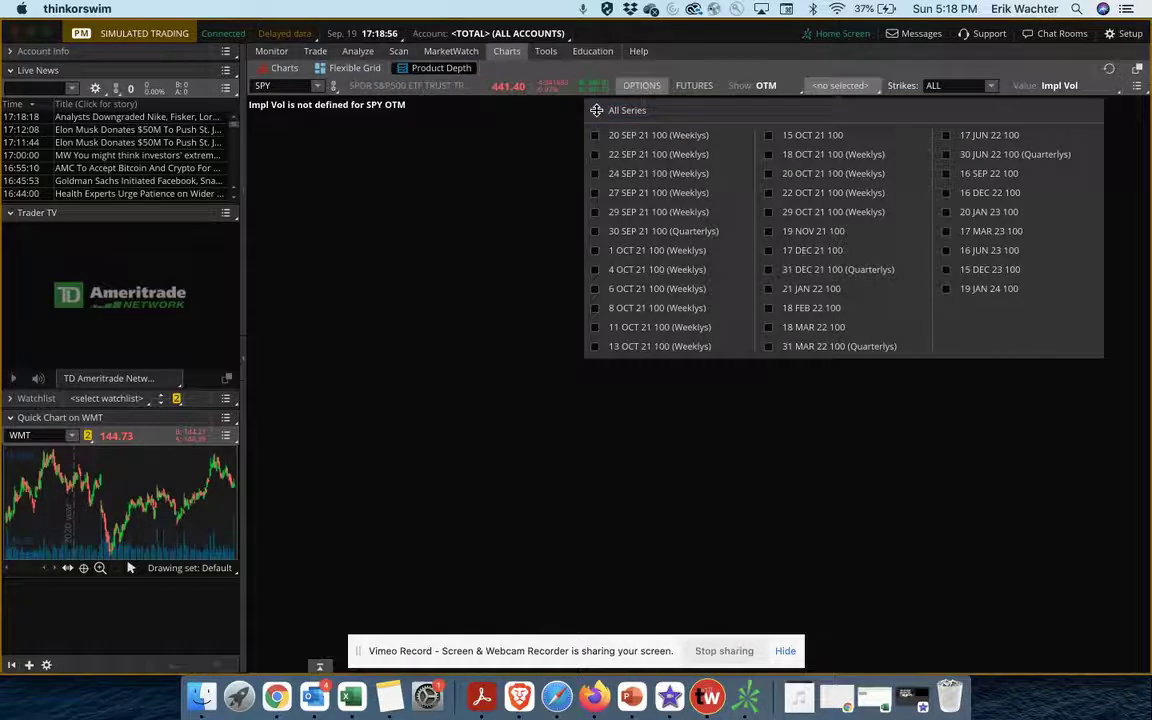
click(640, 193)
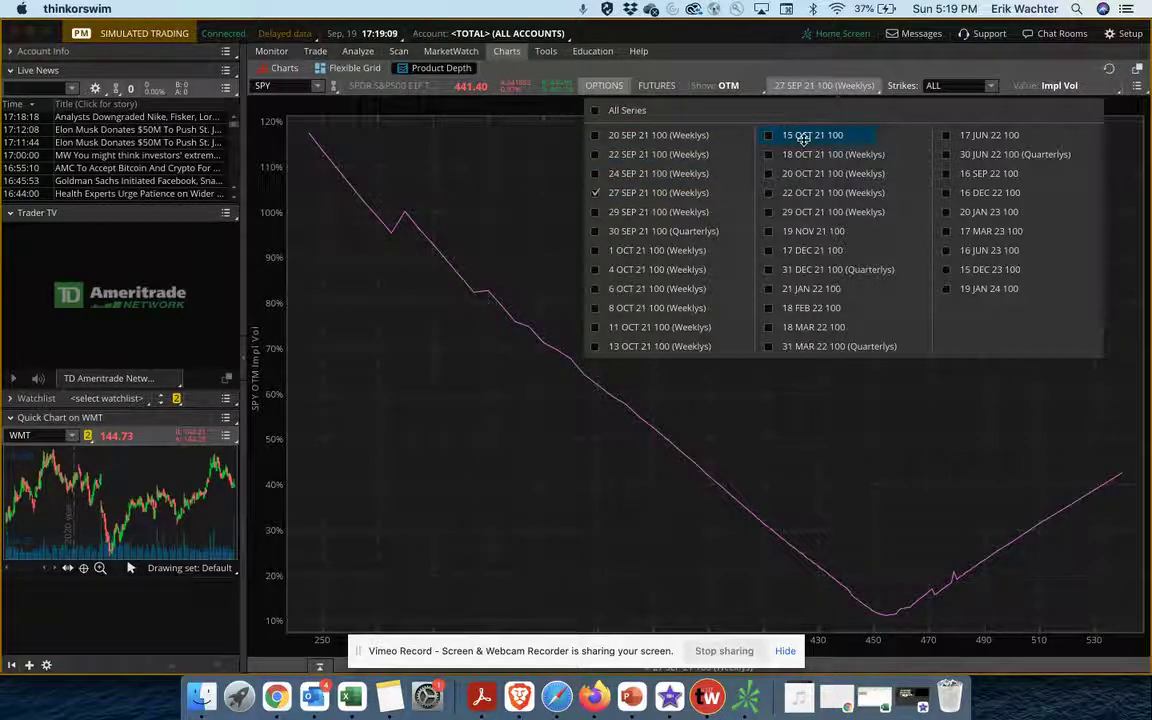
click(803, 140)
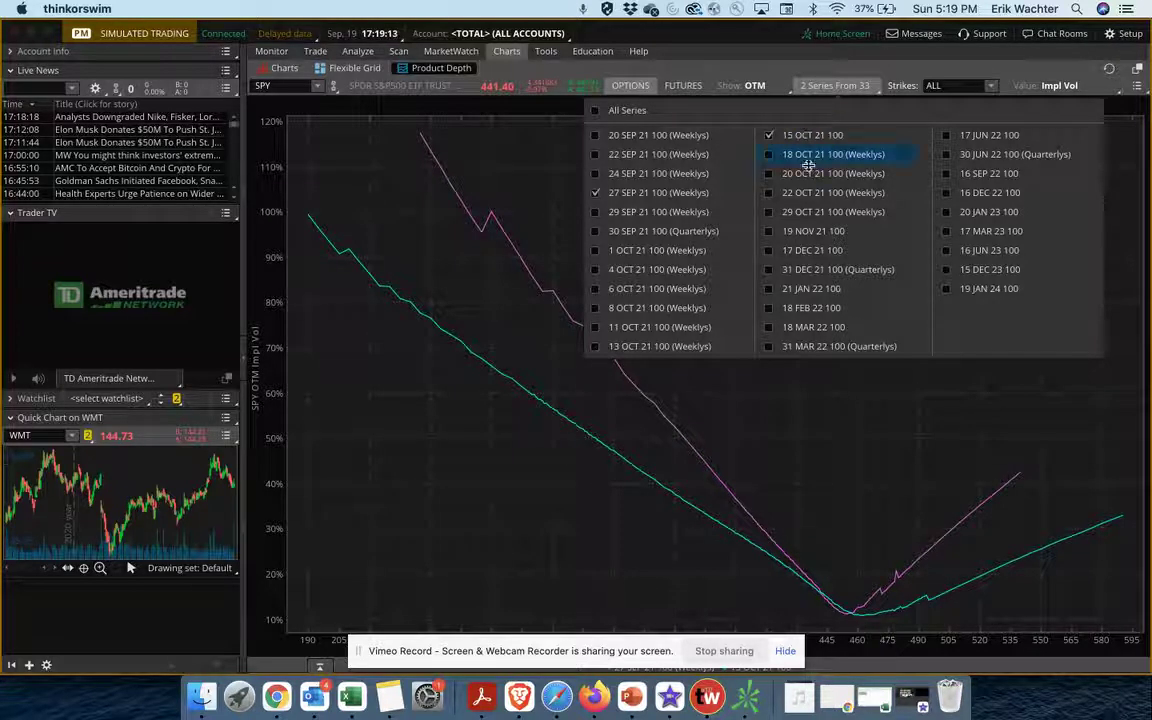
click(831, 231)
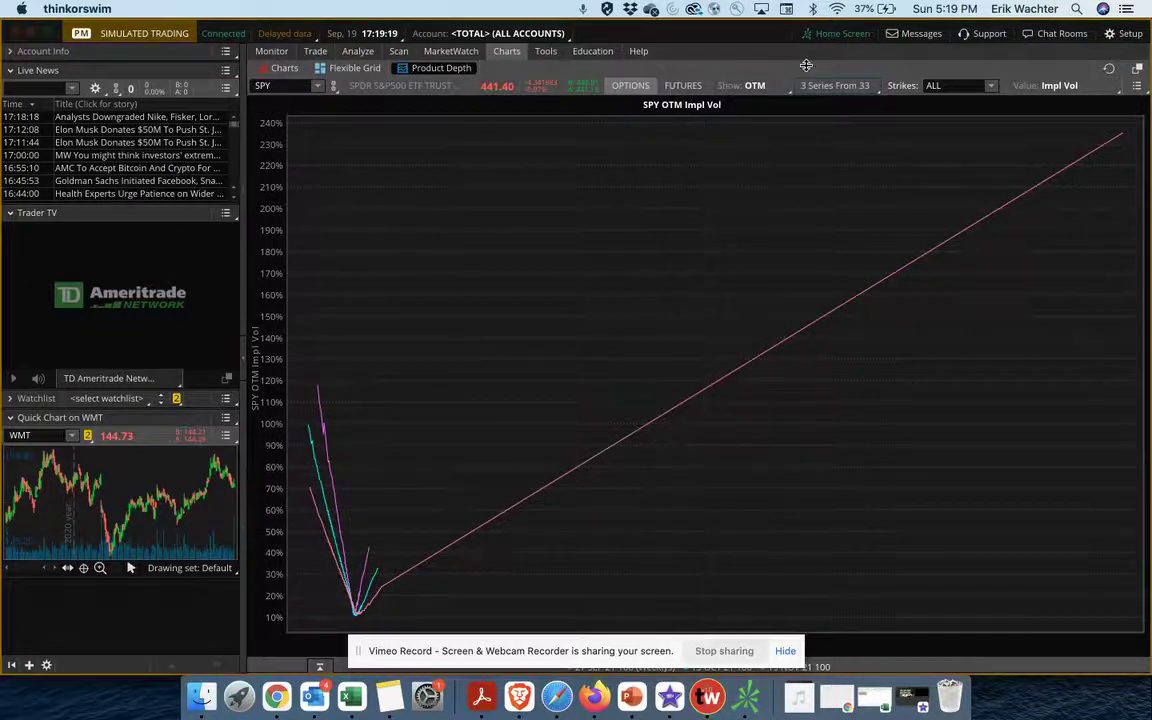
click(828, 86)
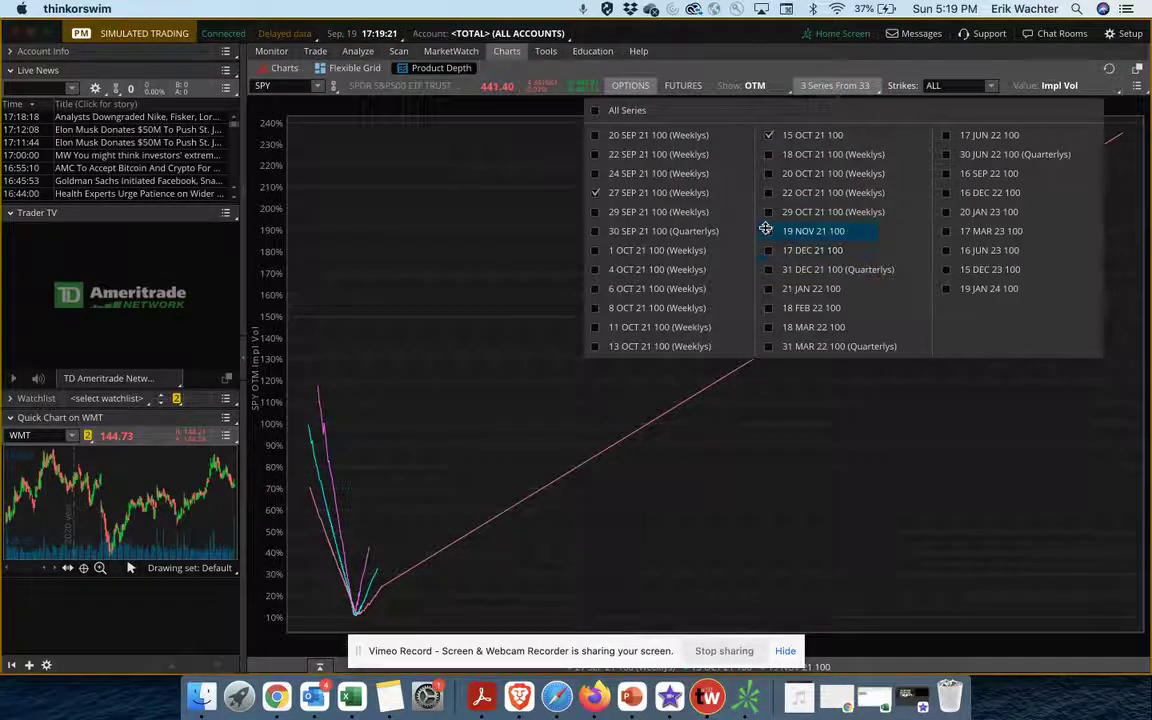
click(767, 230)
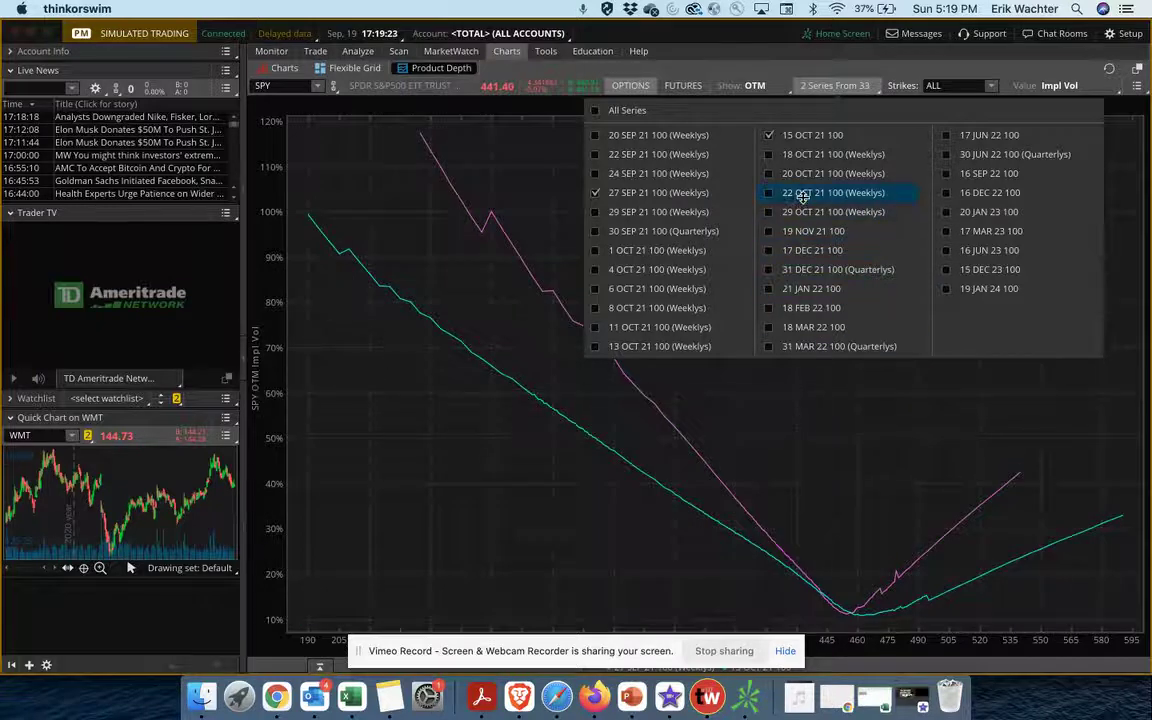
click(802, 269)
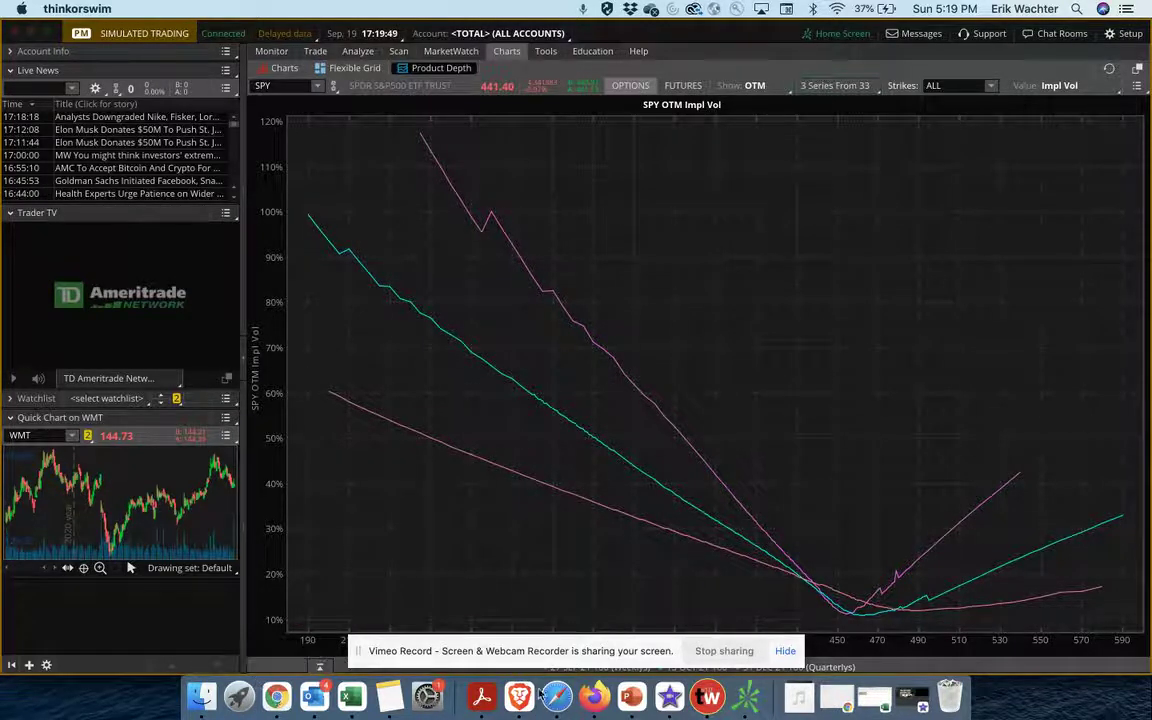
- Open the Reverse skew slide and delete its 'Get graphic for reverse skew' bullet
click(631, 697)
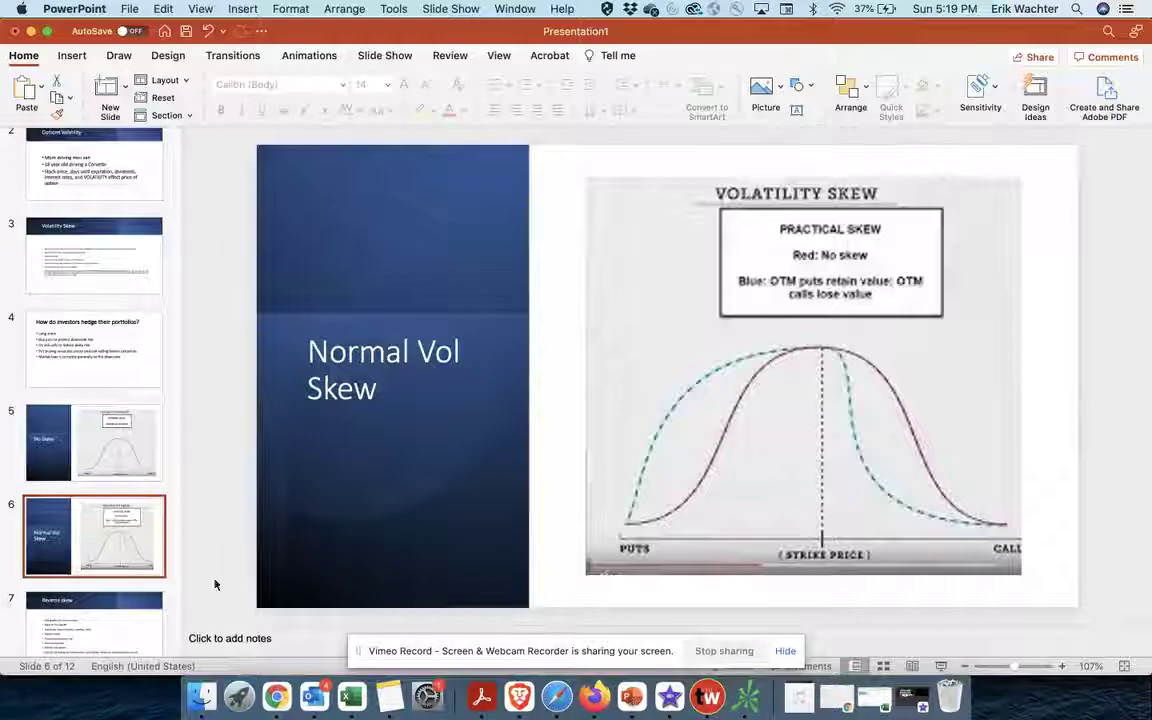
scroll(96, 536, down, 3)
click(95, 540)
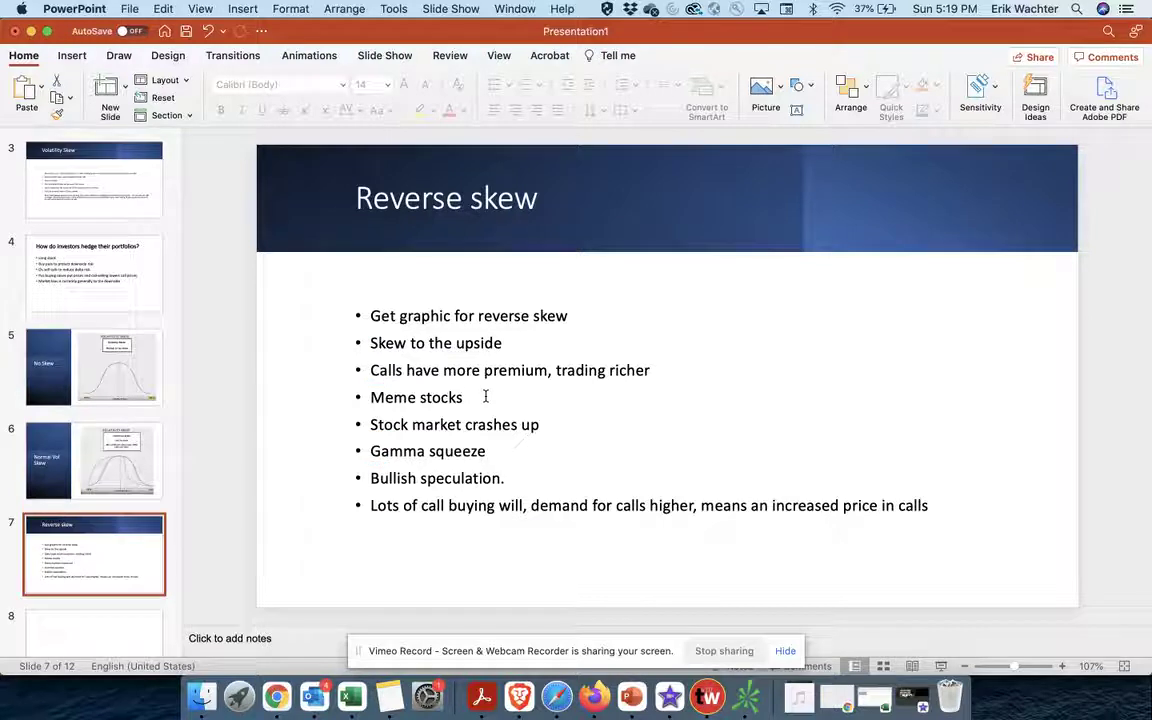
double_click(479, 316)
click(479, 316)
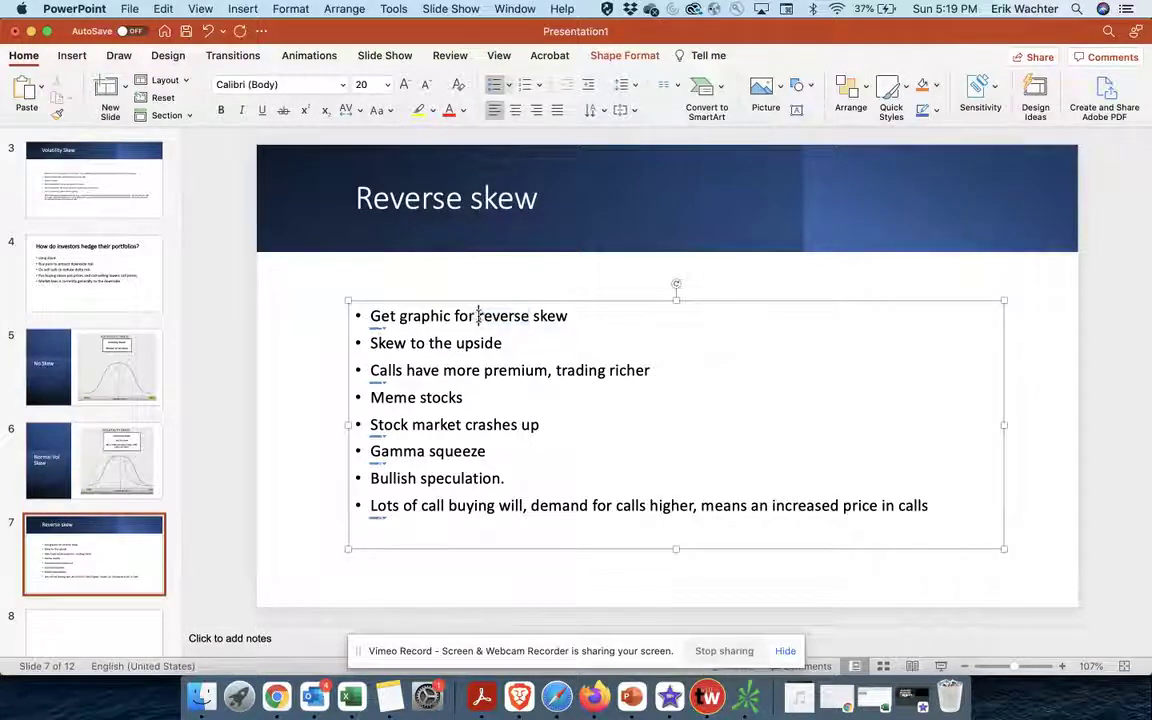
triple_click(479, 316)
key(BackSpace)
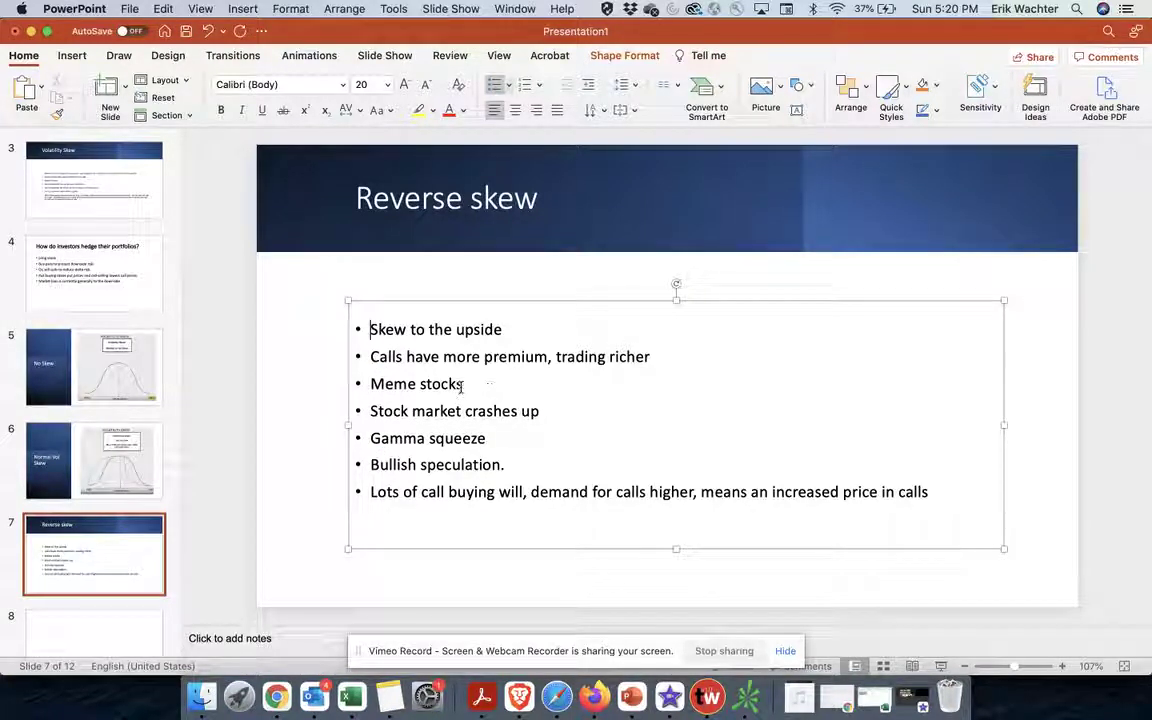
- Highlight the Meme stocks, Stock market crashes up and Gamma squeeze bullets while discussing them
drag(463, 383, 372, 383)
click(543, 410)
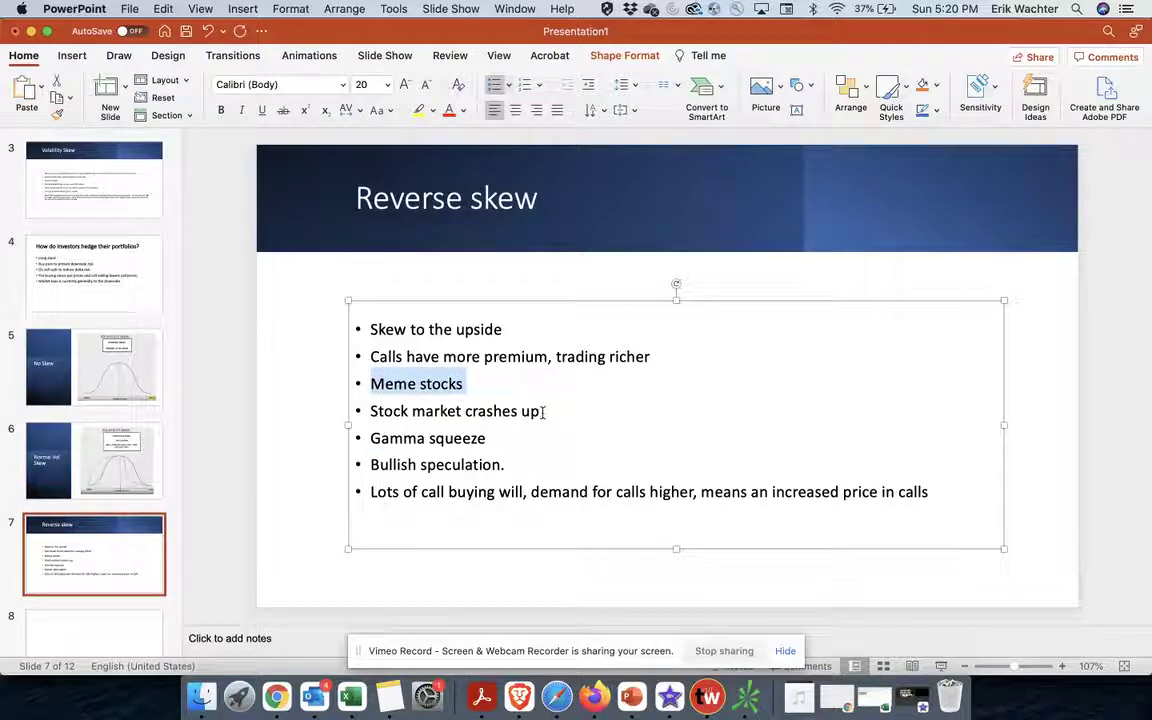
drag(545, 410, 372, 411)
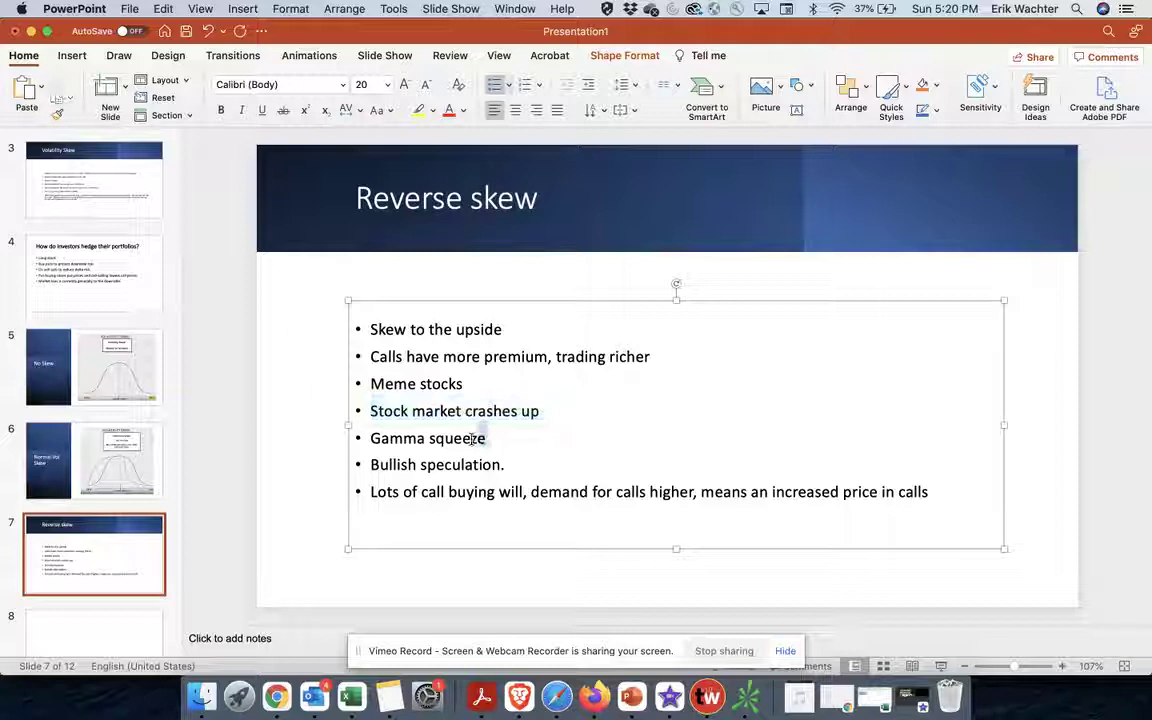
drag(488, 438, 388, 464)
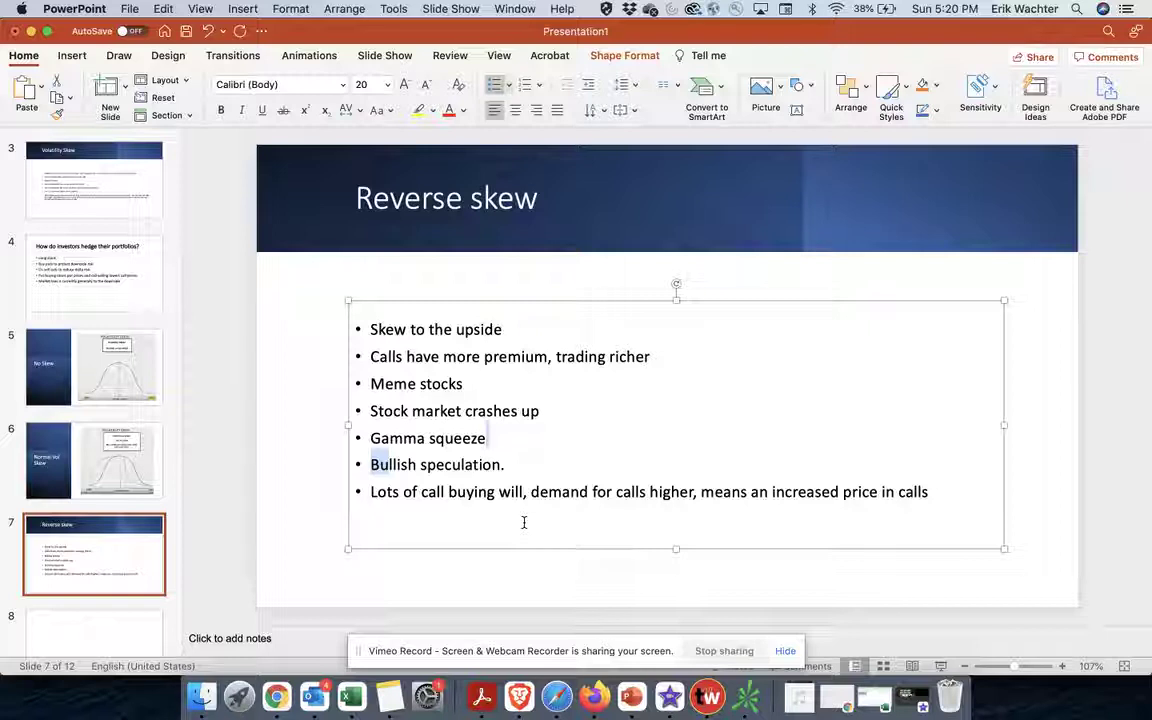
scroll(62, 530, down, 5)
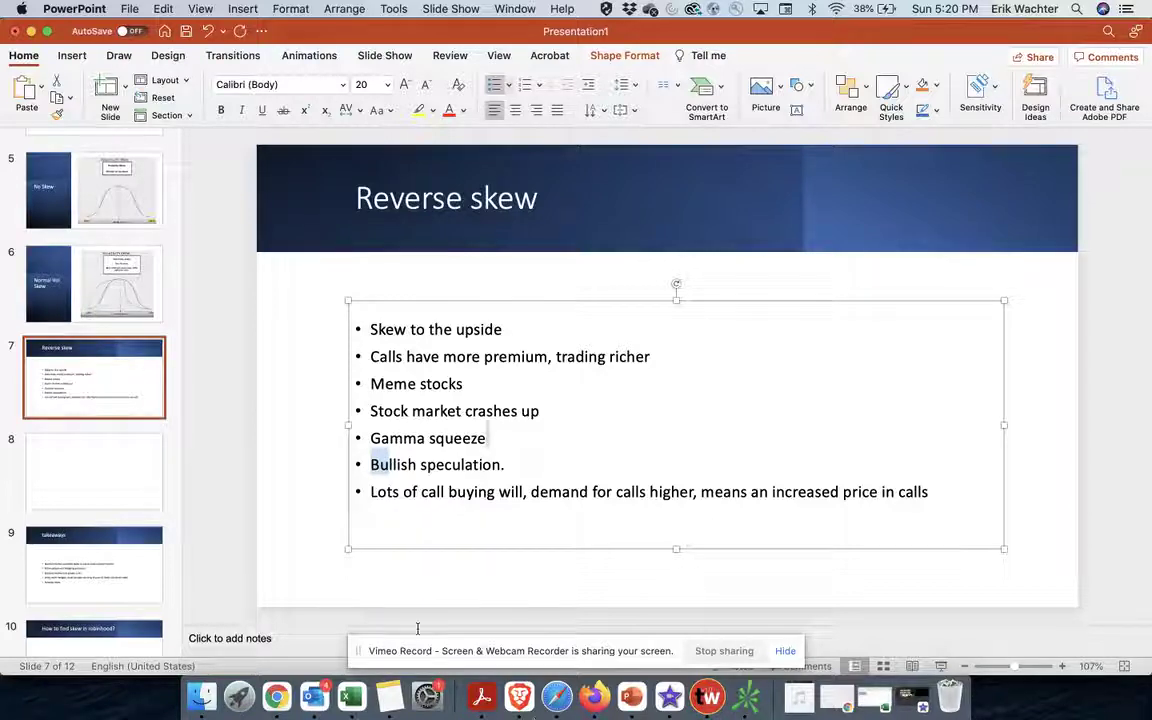
- Scroll through the Blue Collar Investor skew article, then switch to thinkorswim's GME volatility chart
click(278, 697)
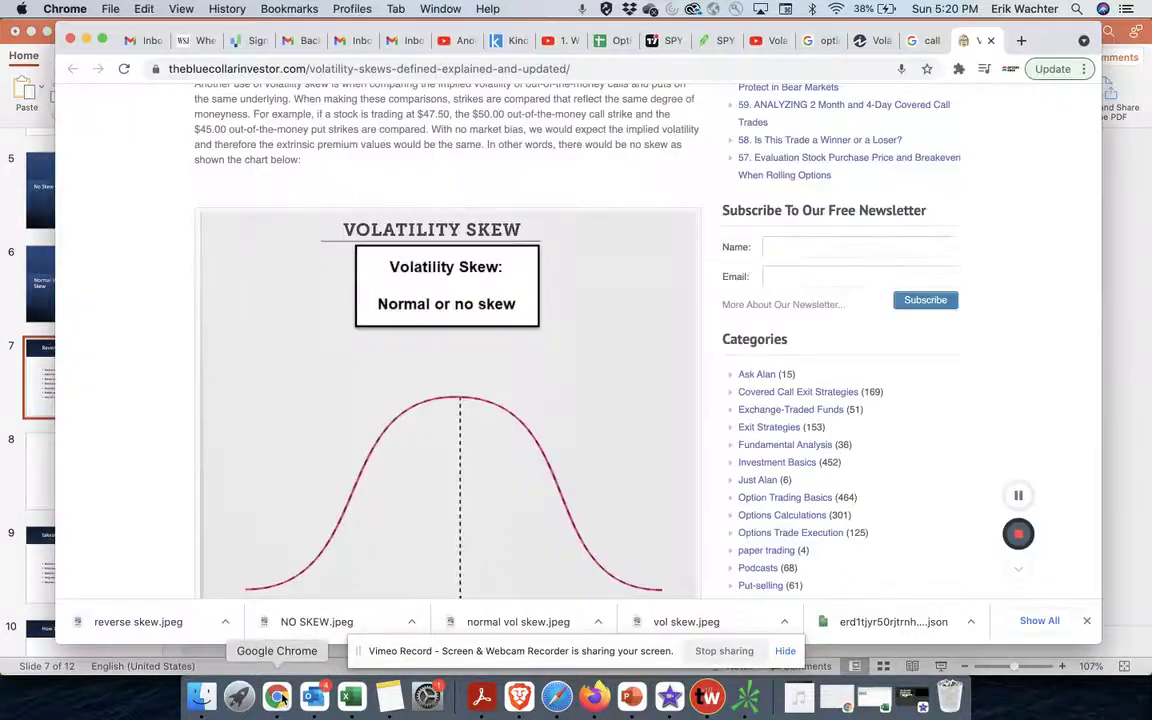
scroll(584, 583, down, 10)
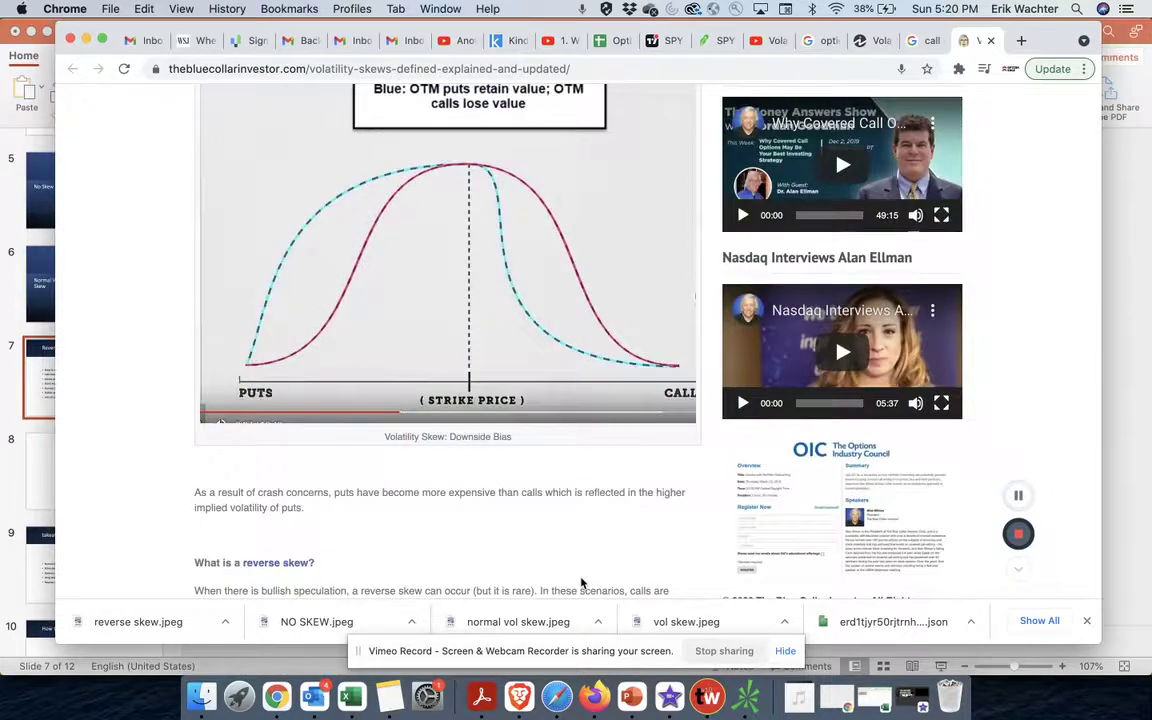
scroll(584, 583, down, 10)
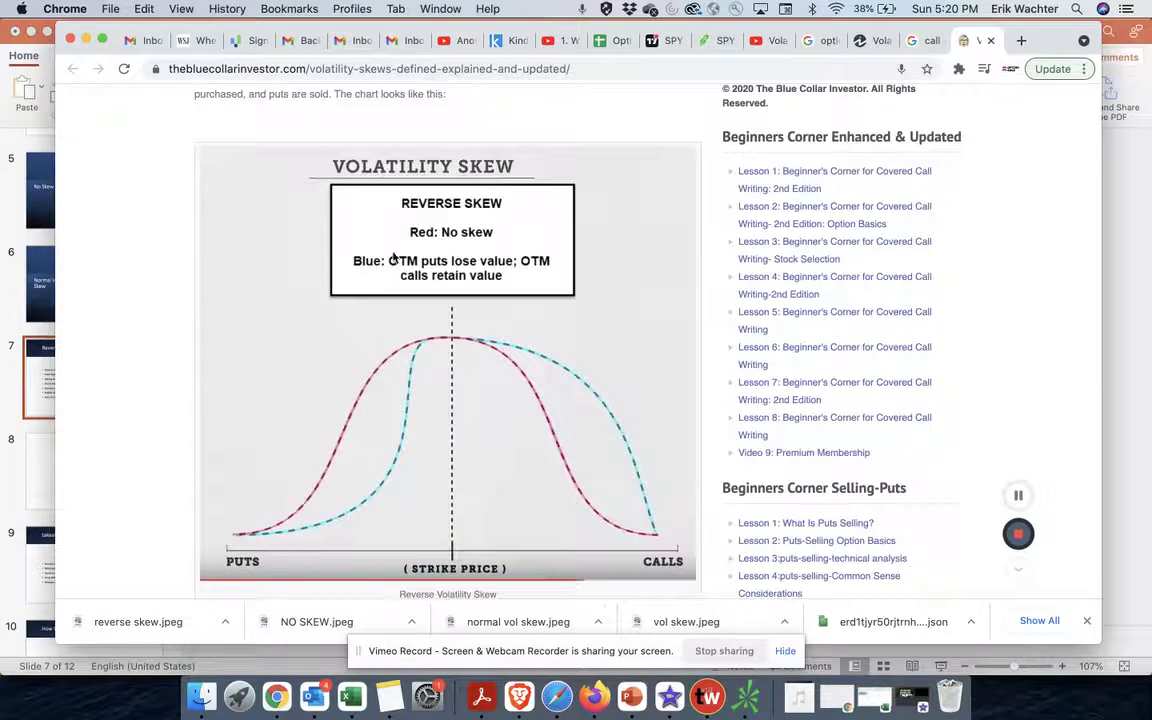
scroll(380, 365, down, 5)
scroll(416, 402, down, 3)
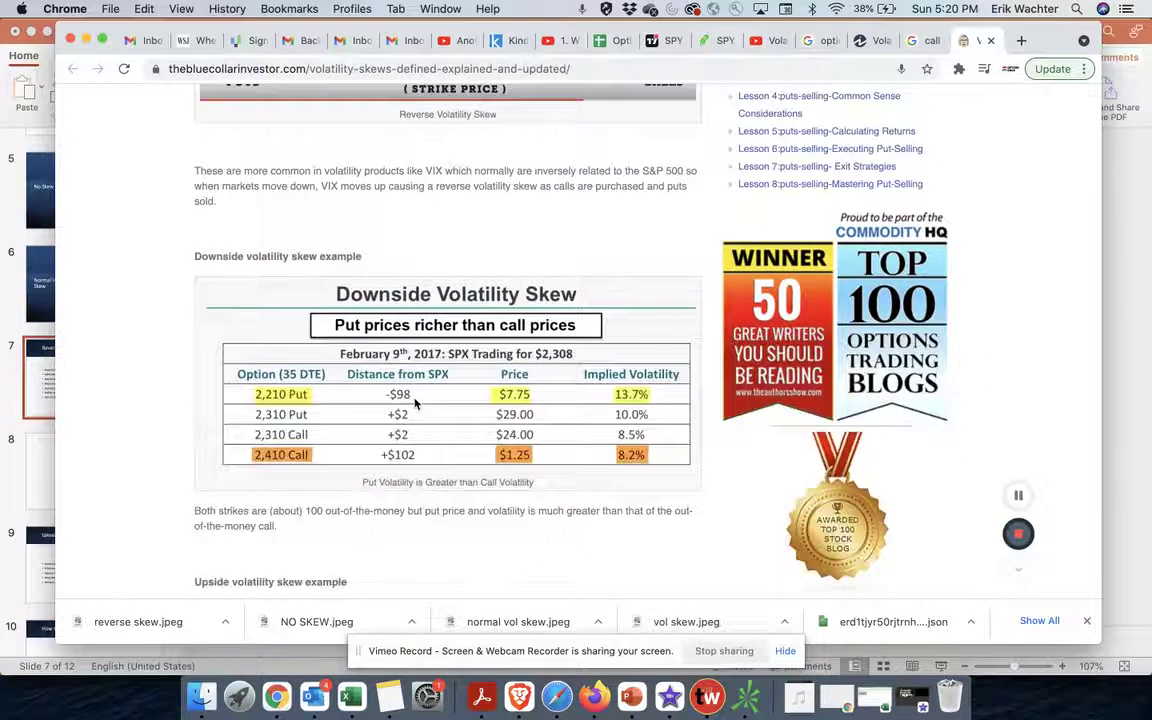
scroll(416, 402, up, 4)
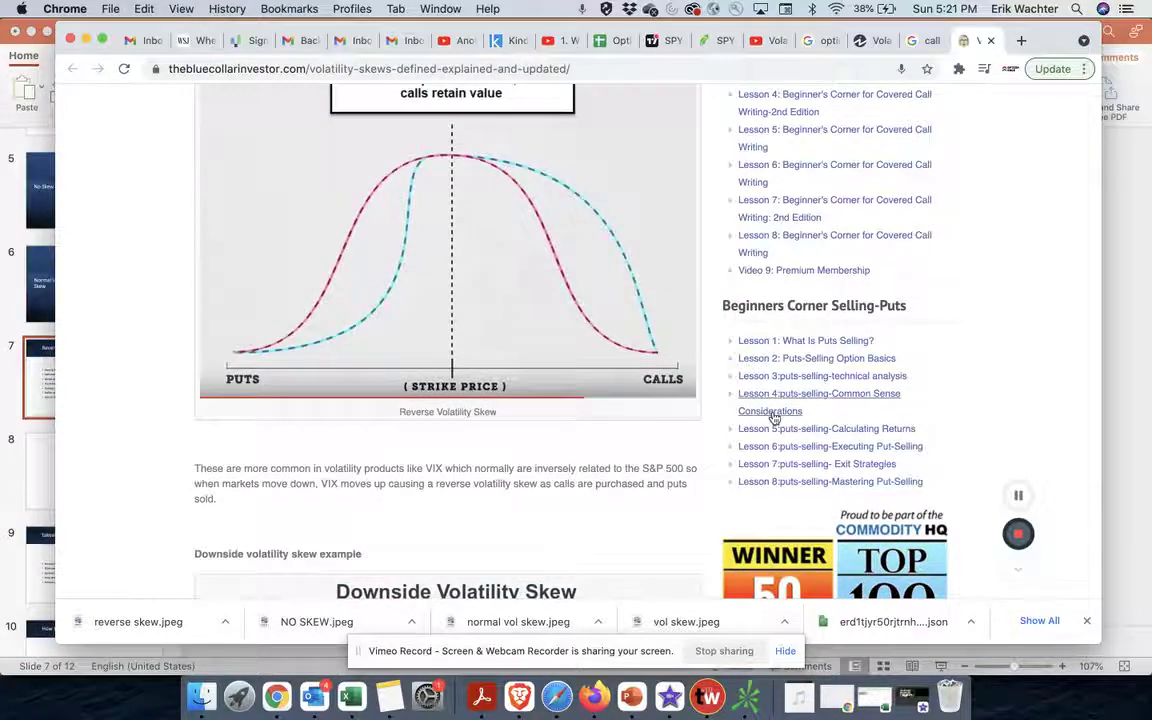
scroll(520, 155, up, 15)
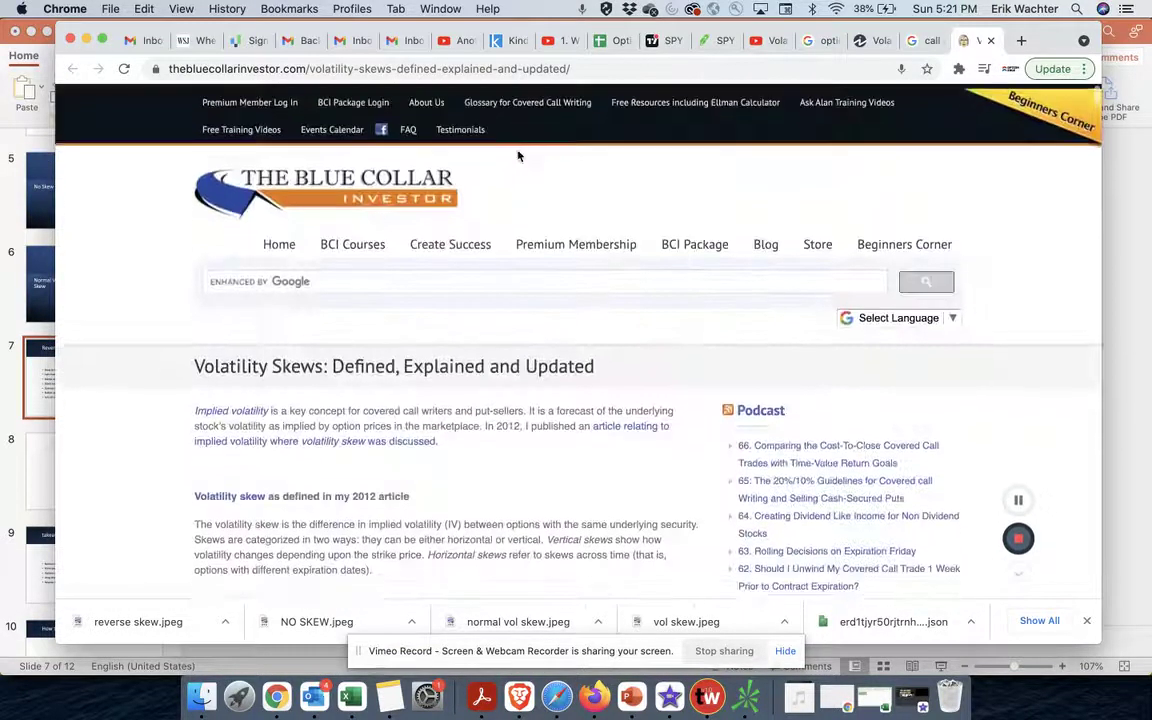
click(1018, 496)
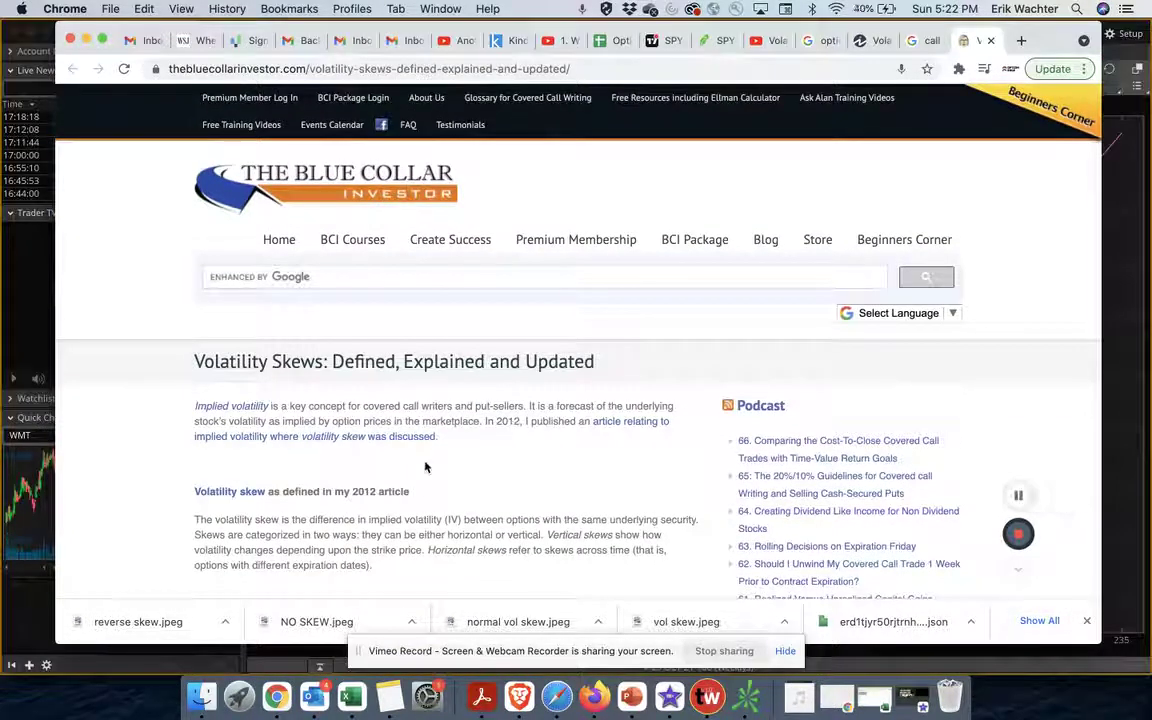
click(750, 700)
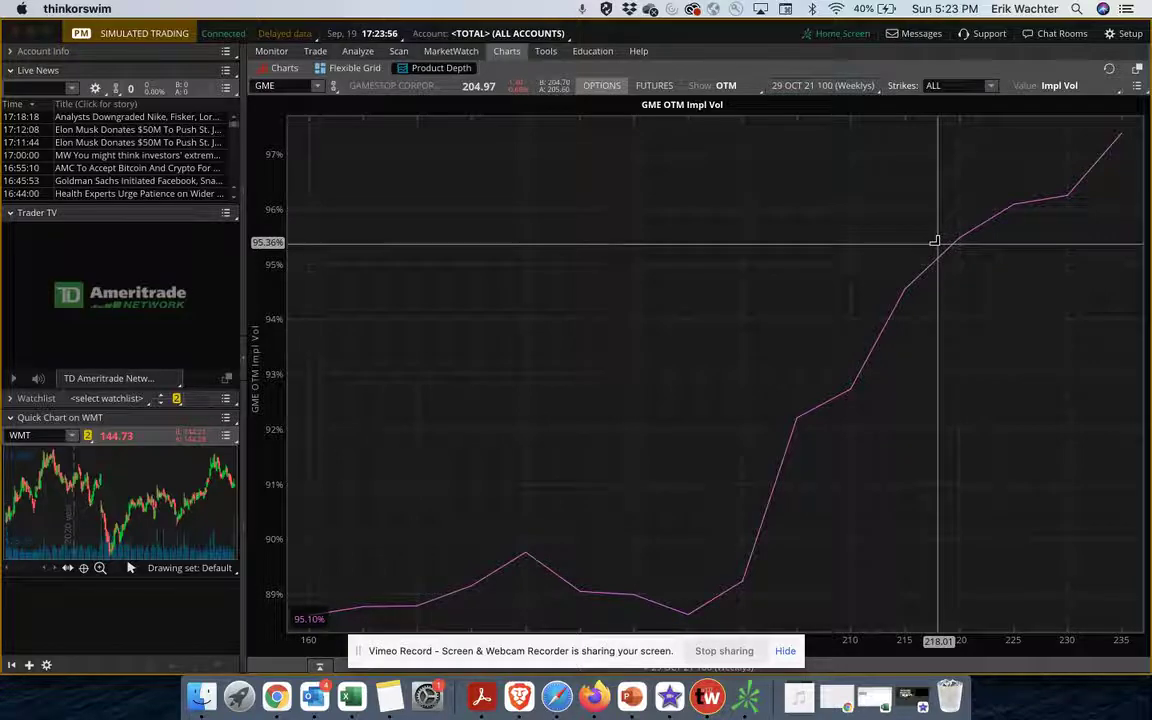
- Bring the Blue Collar Investor volatility skew article back in front of thinkorswim
click(277, 700)
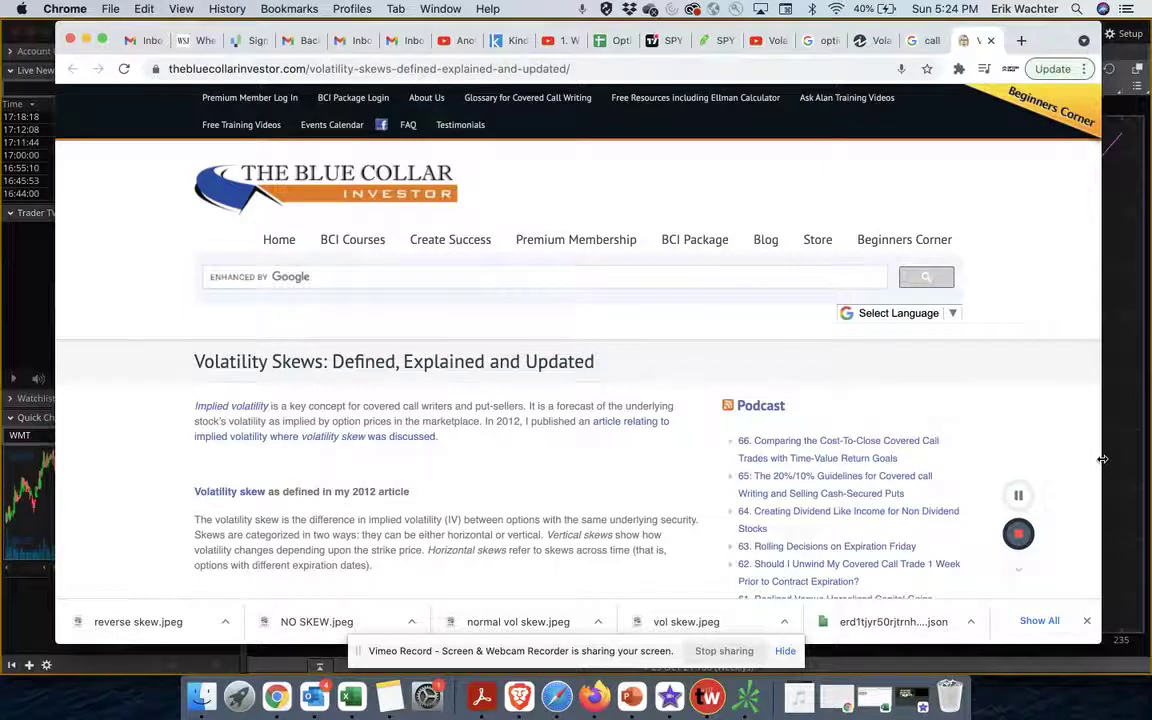
- Switch to the Robinhood tab showing the MSFT October 15 call options chain
click(706, 41)
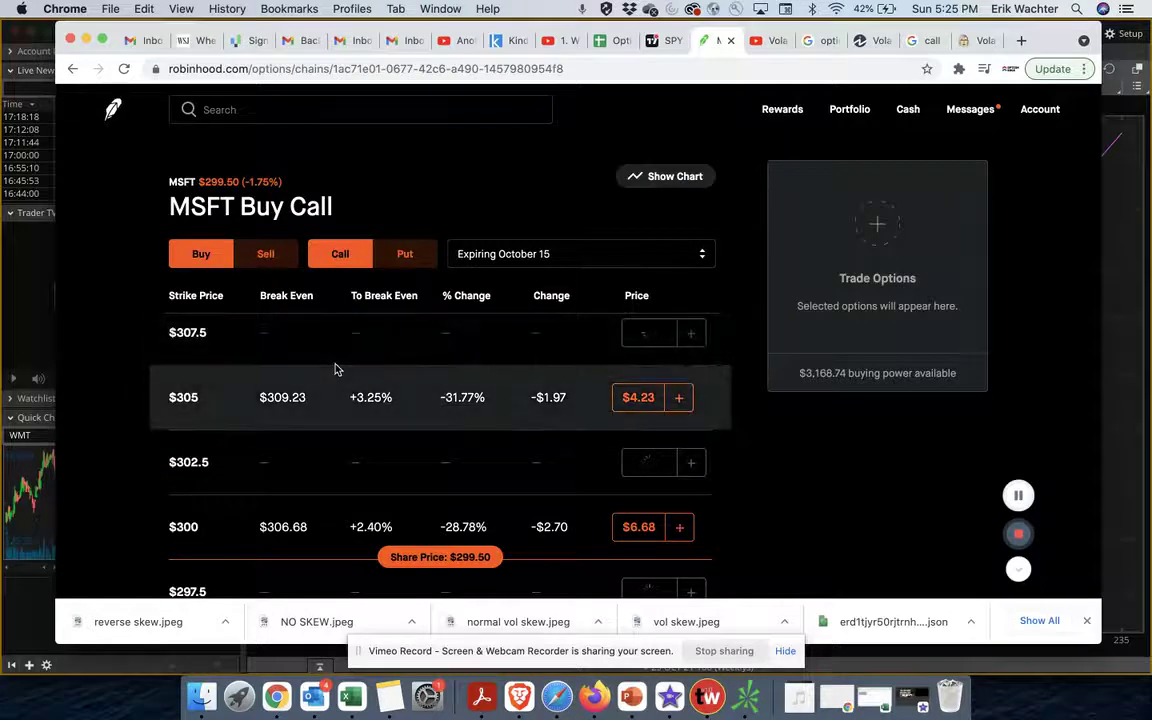
- Expand the MSFT $310 call and highlight its 19.37% implied volatility
scroll(401, 442, down, 2)
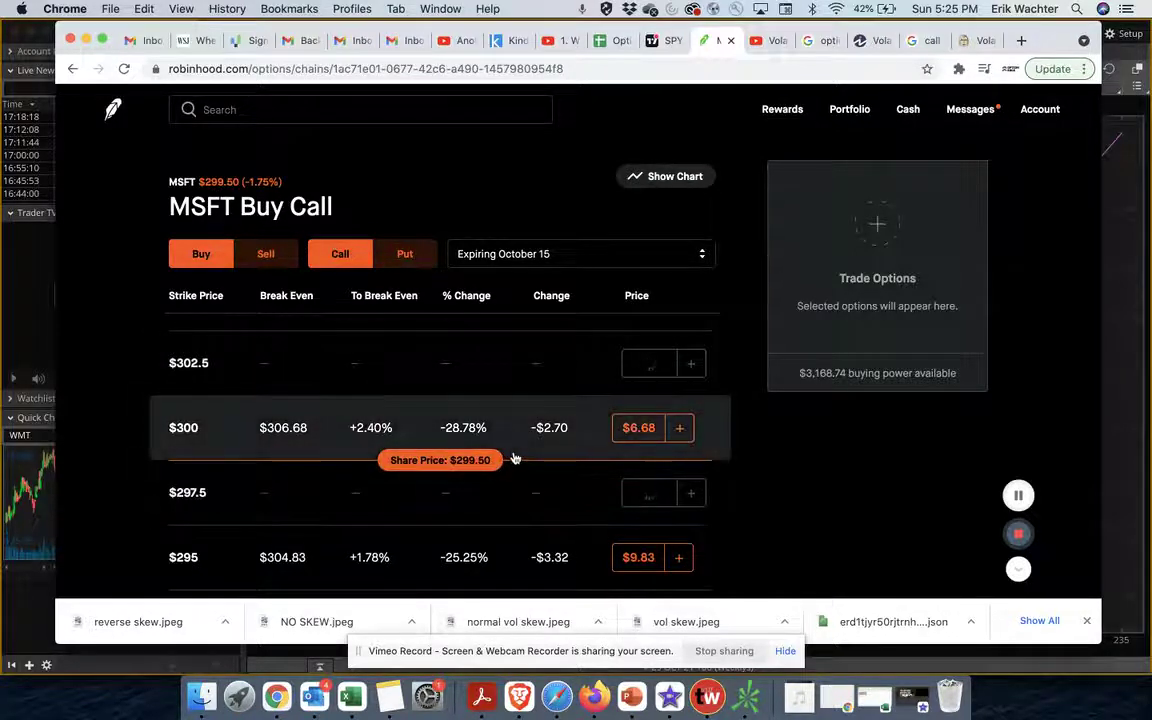
scroll(408, 382, up, 5)
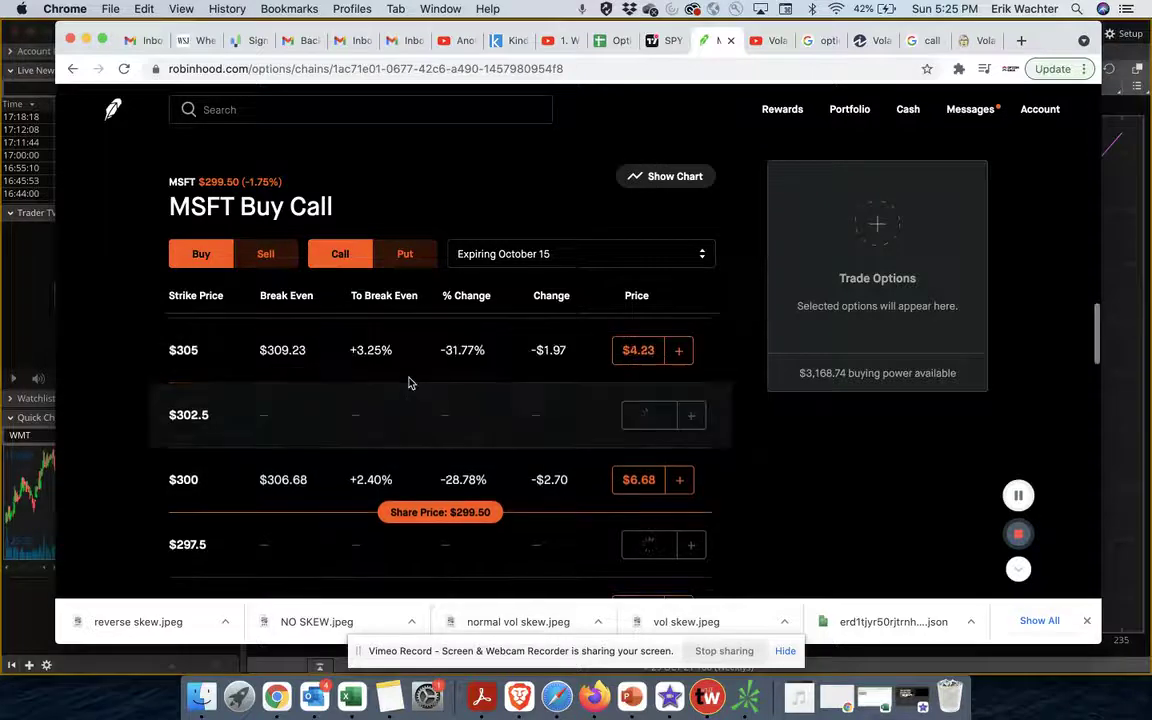
scroll(408, 382, up, 1)
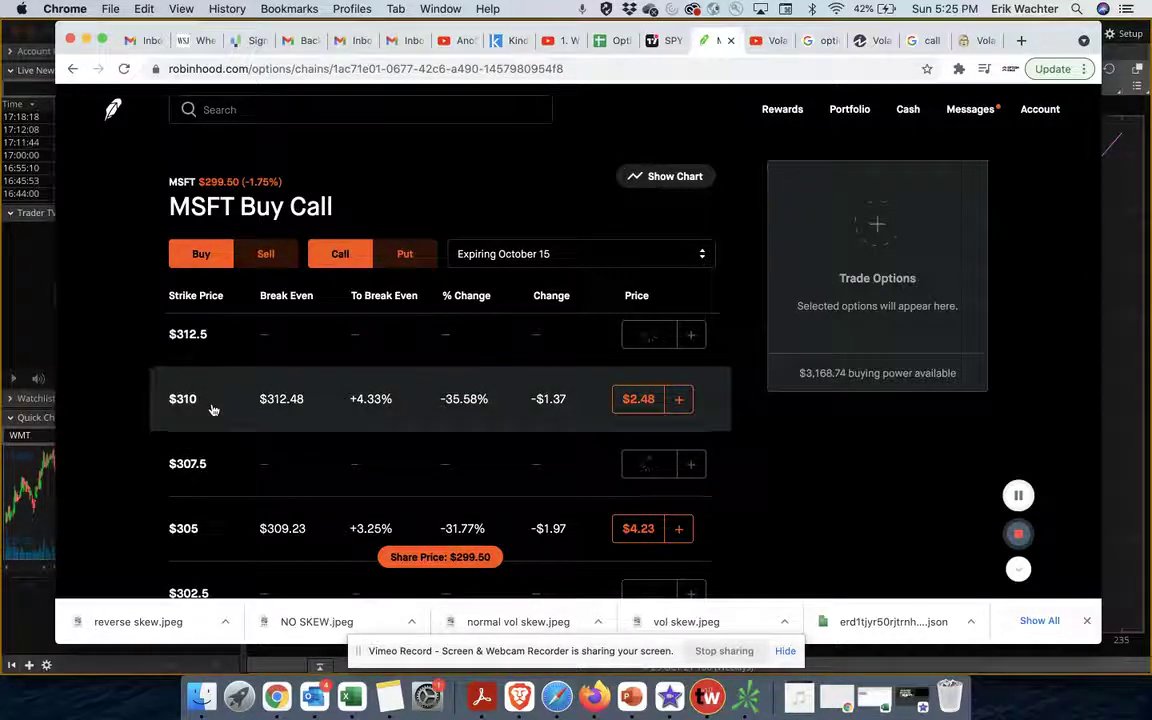
click(506, 419)
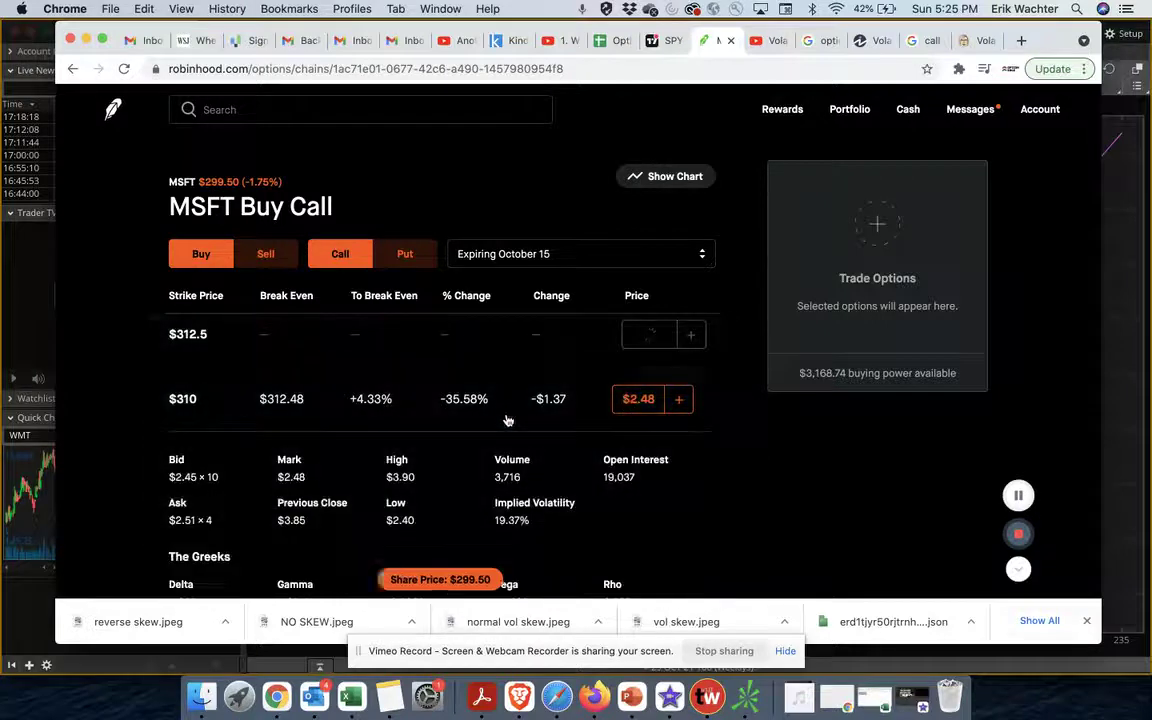
scroll(506, 419, down, 1)
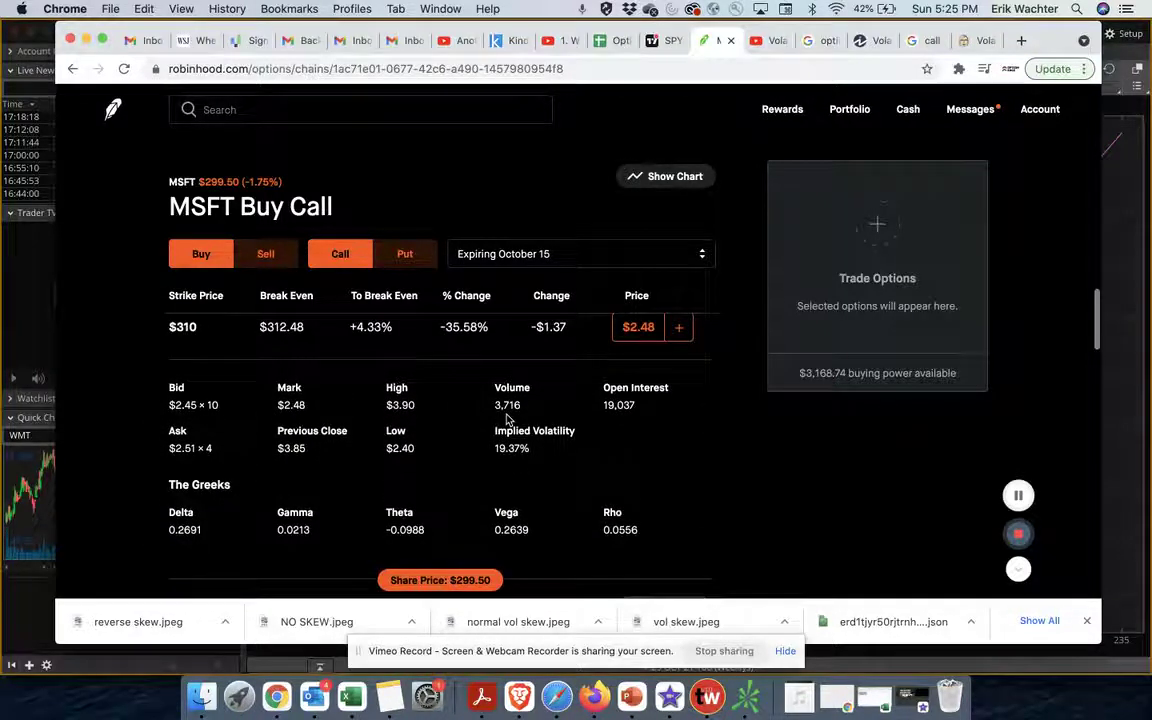
double_click(513, 450)
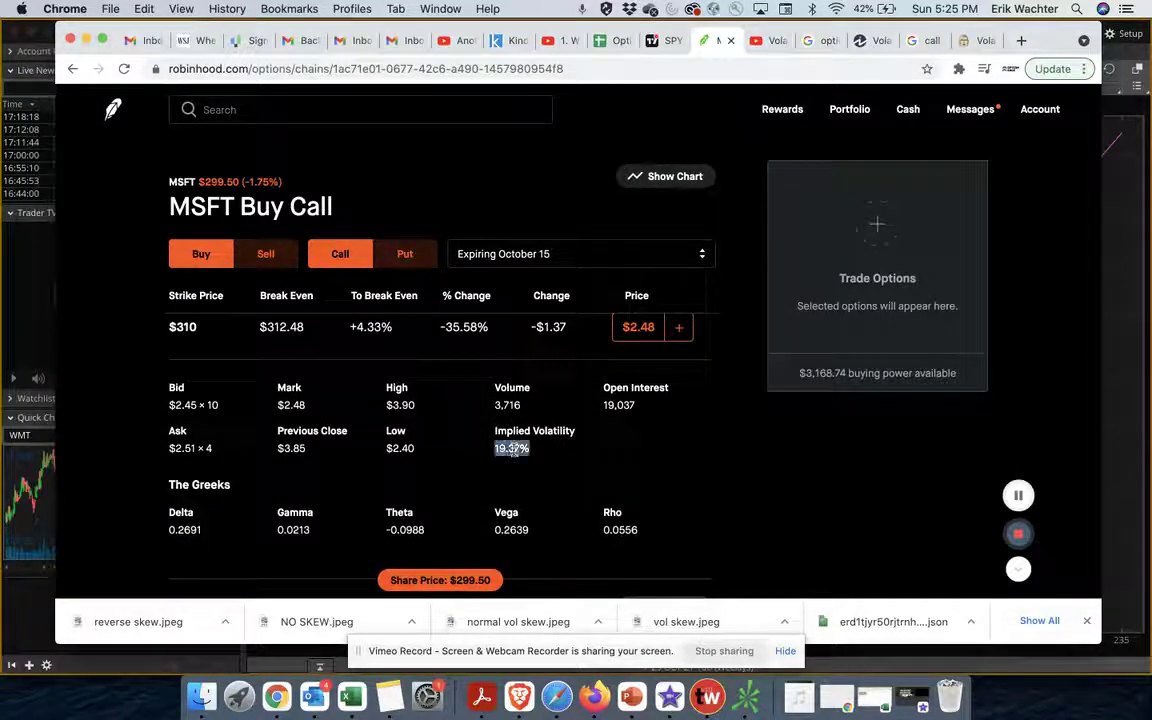
- Switch the MSFT chain to puts and scroll down to the $290 put at 23.86% implied volatility
click(410, 264)
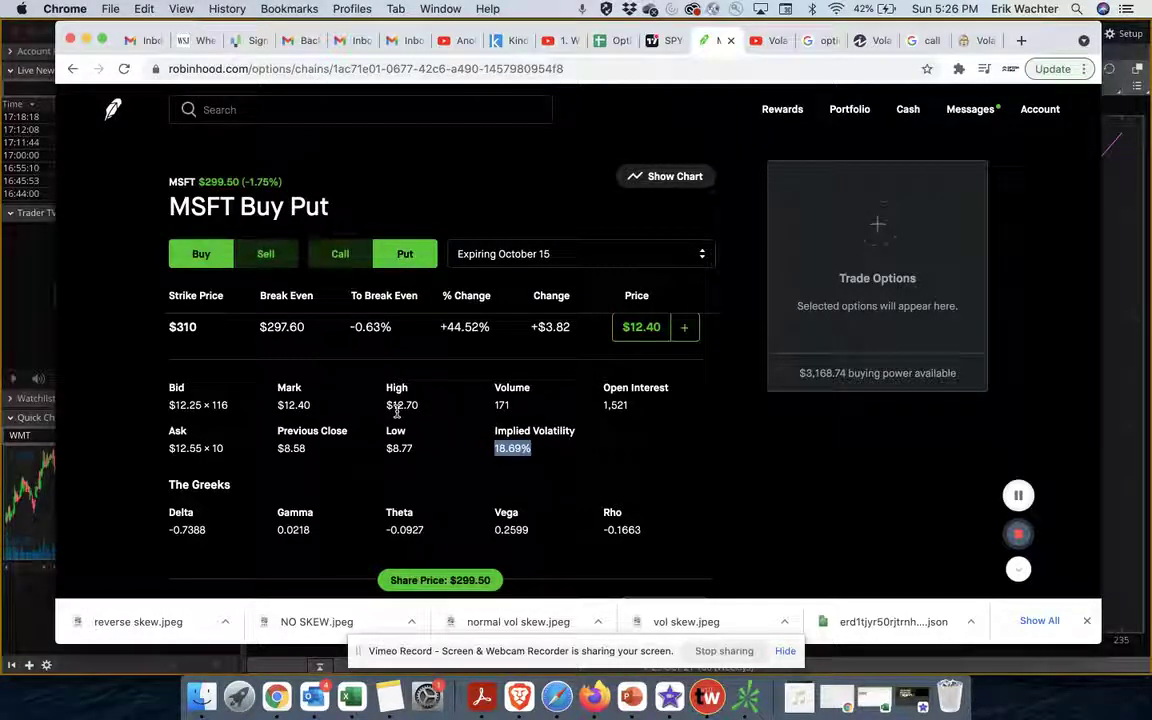
scroll(397, 410, down, 10)
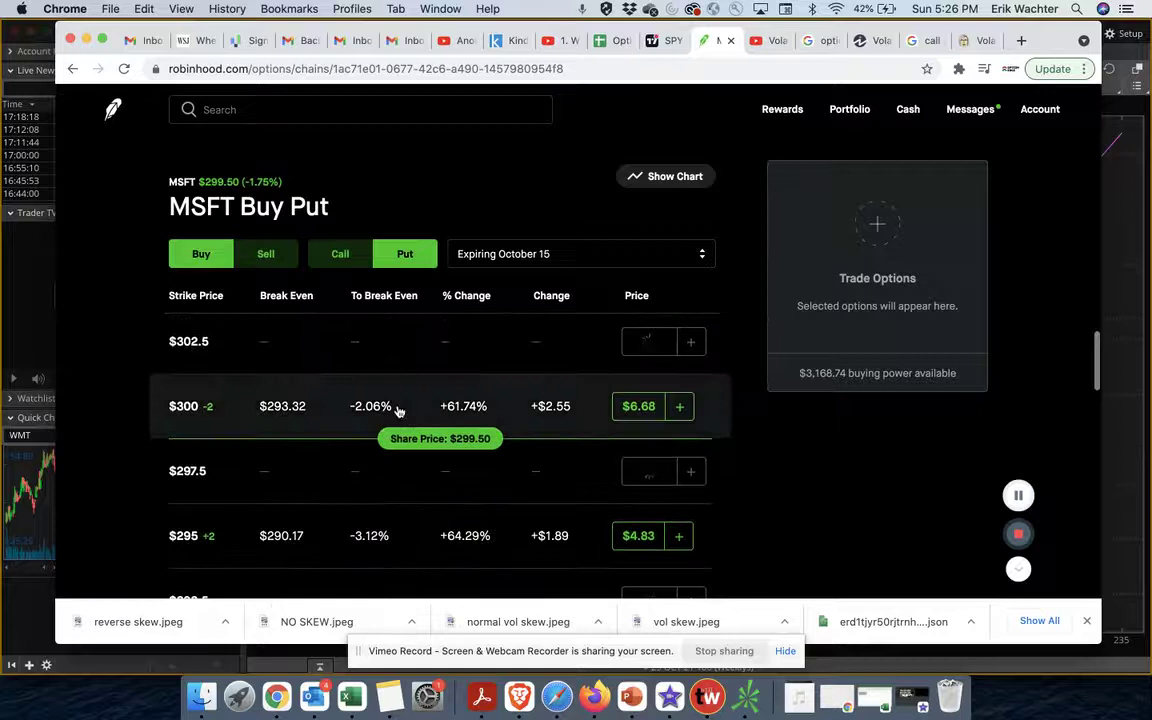
scroll(397, 410, down, 3)
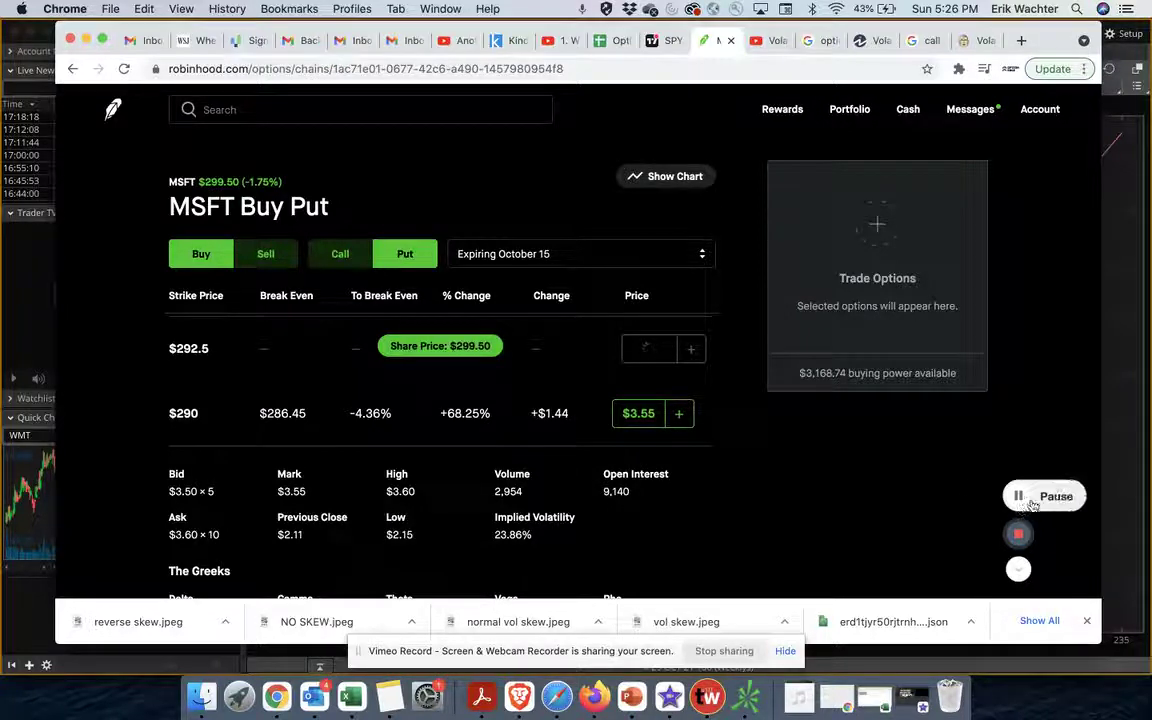
- Open the GME October 29 call chain, then bring up thinkorswim's GME volatility chart
click(1028, 500)
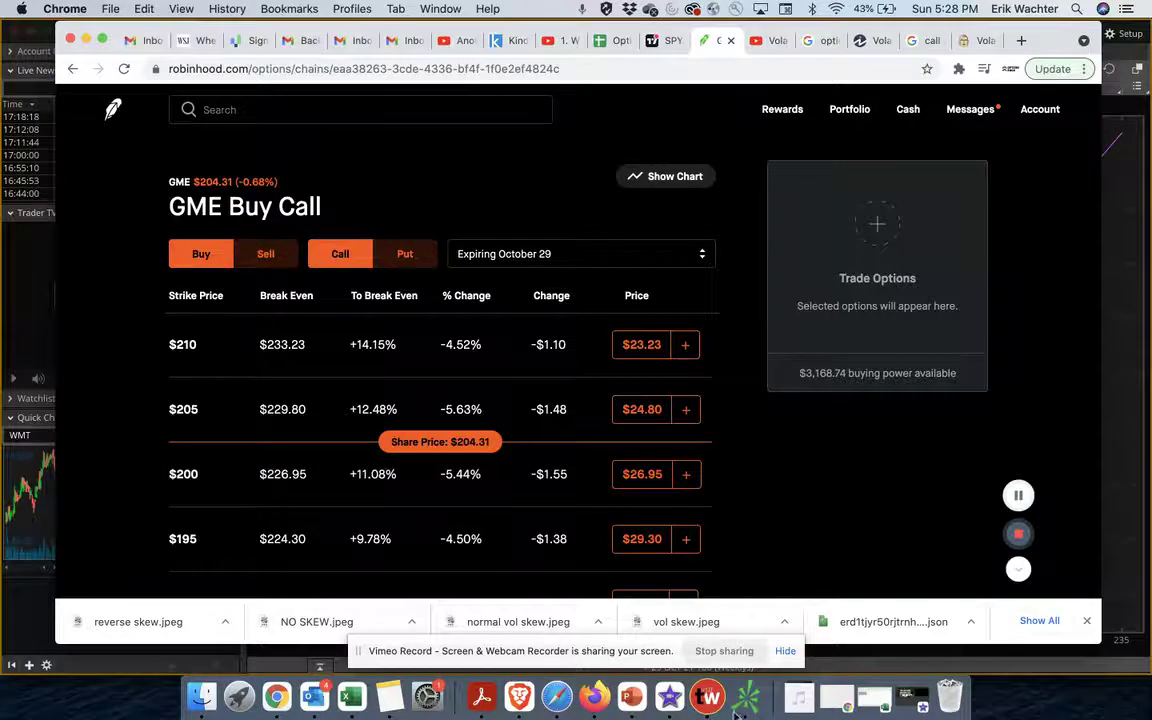
click(745, 698)
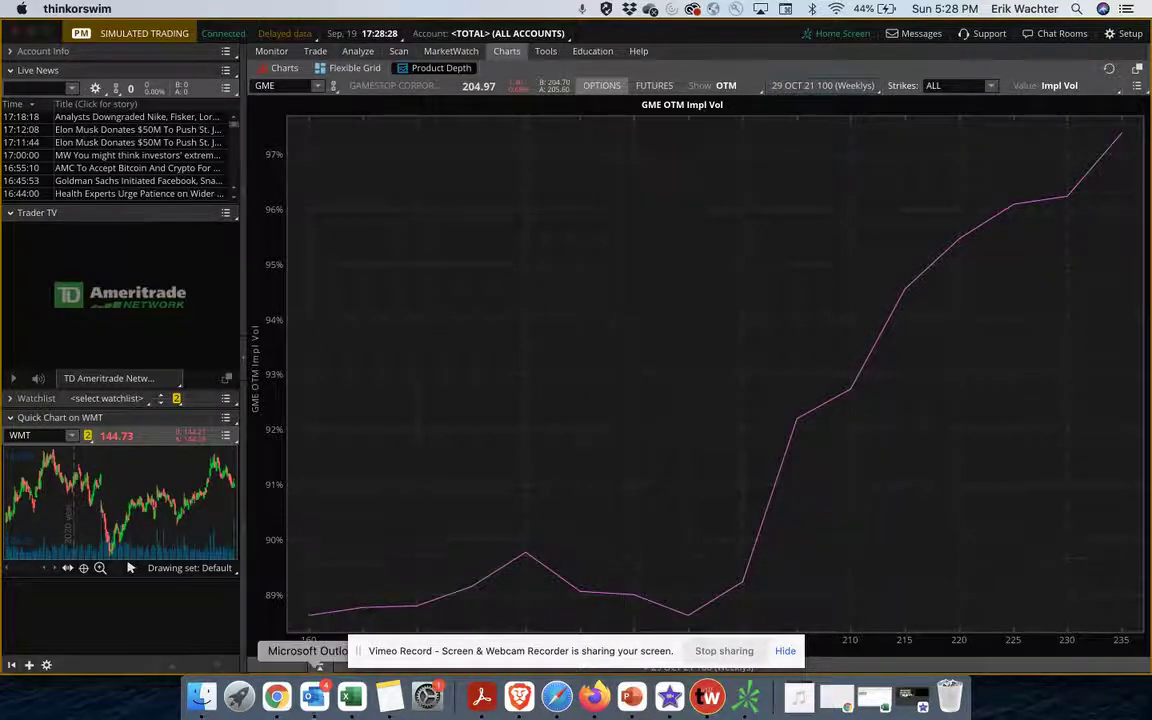
- Return to Robinhood's GME October 29 call chain in Chrome
click(277, 697)
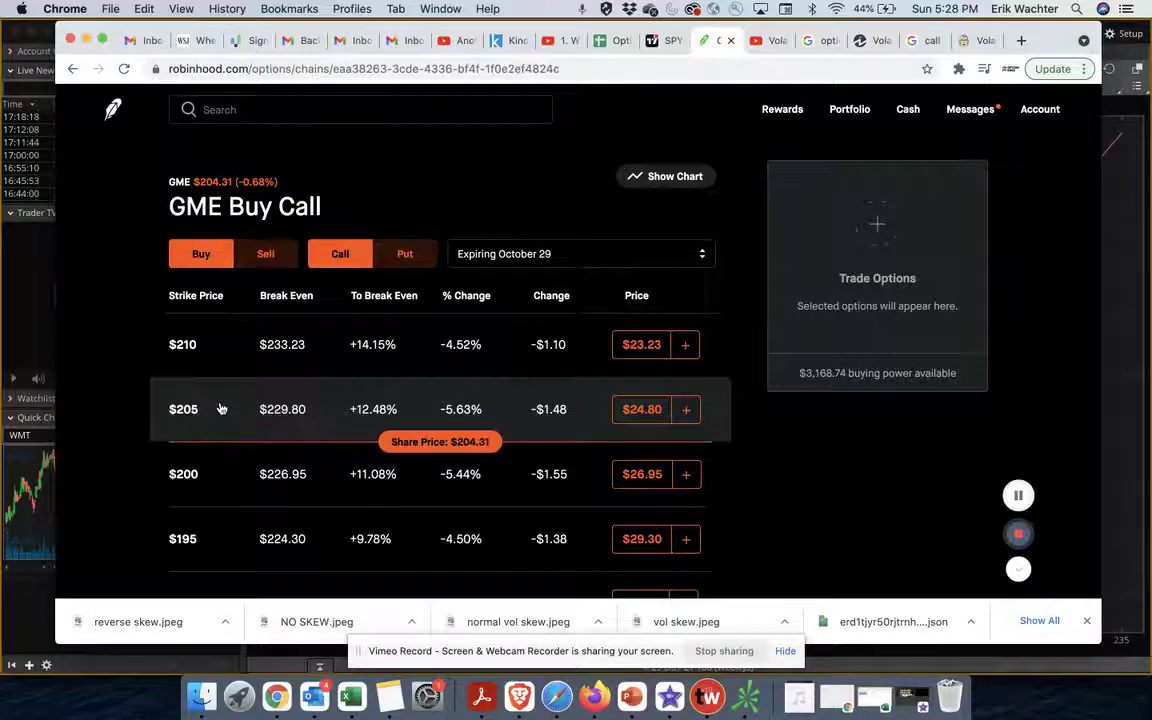
- Expand the GME $225 call to see its 96.04% implied volatility, then switch to puts
scroll(221, 409, up, 3)
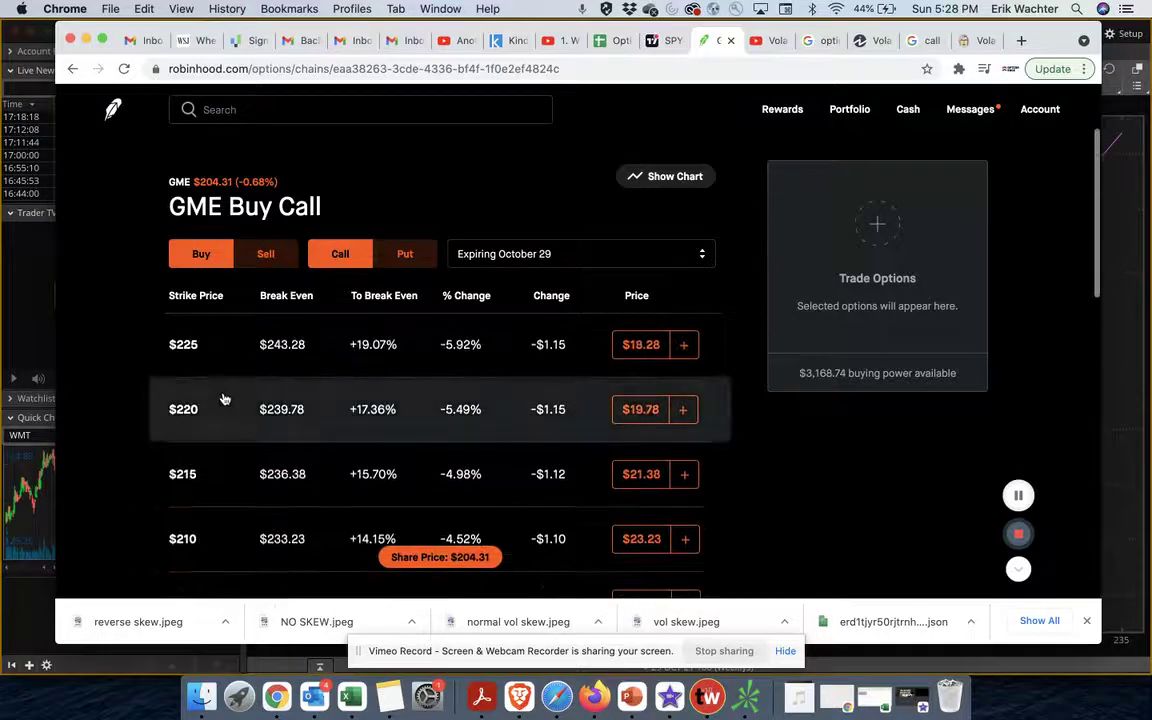
click(548, 344)
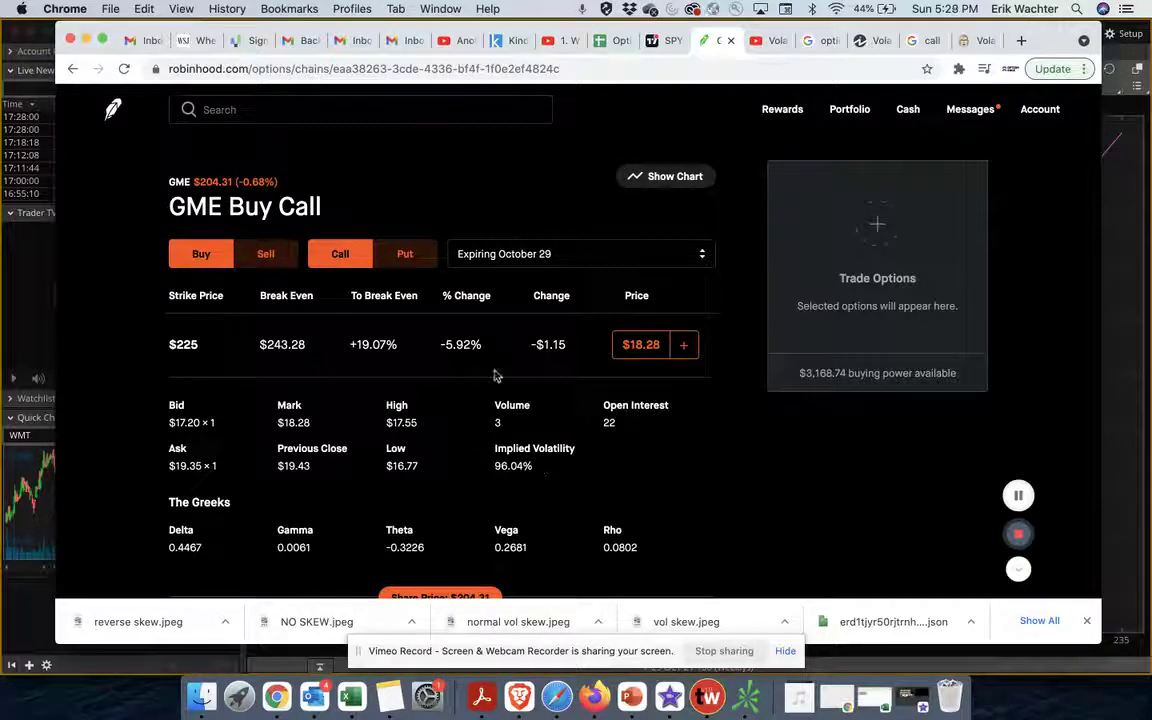
click(404, 256)
- Expand the GME $185 put showing 89.09% implied volatility, then switch back to calls
scroll(440, 410, down, 4)
scroll(440, 410, down, 3)
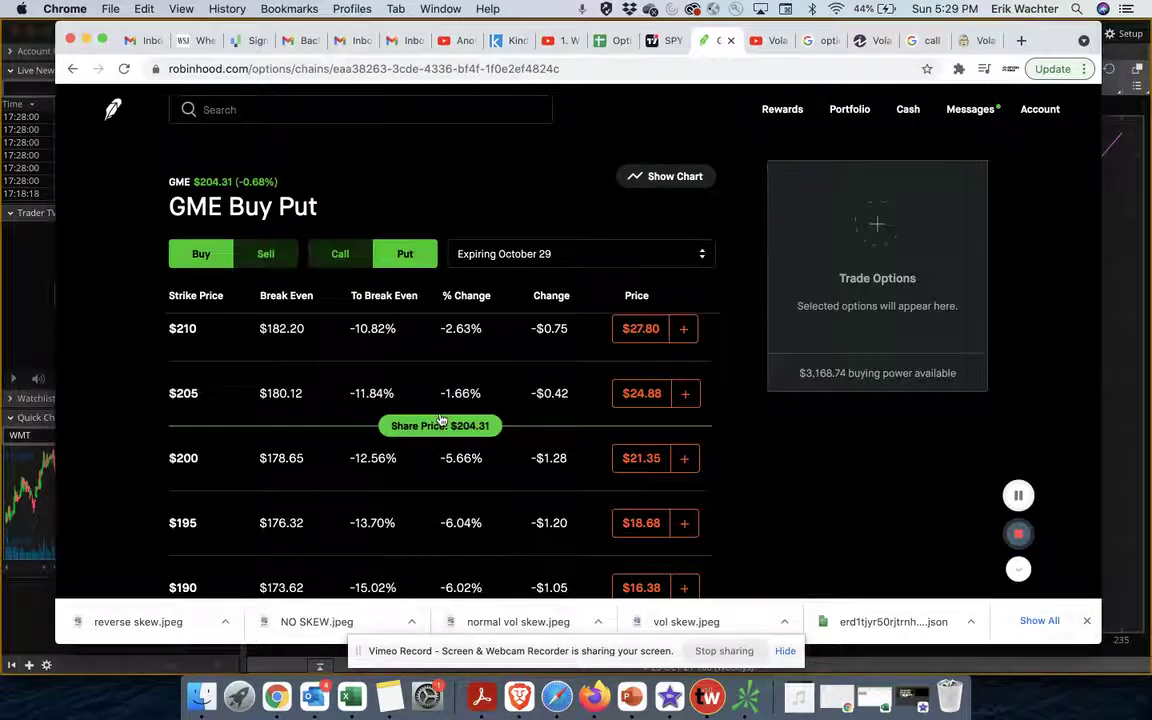
scroll(440, 420, down, 5)
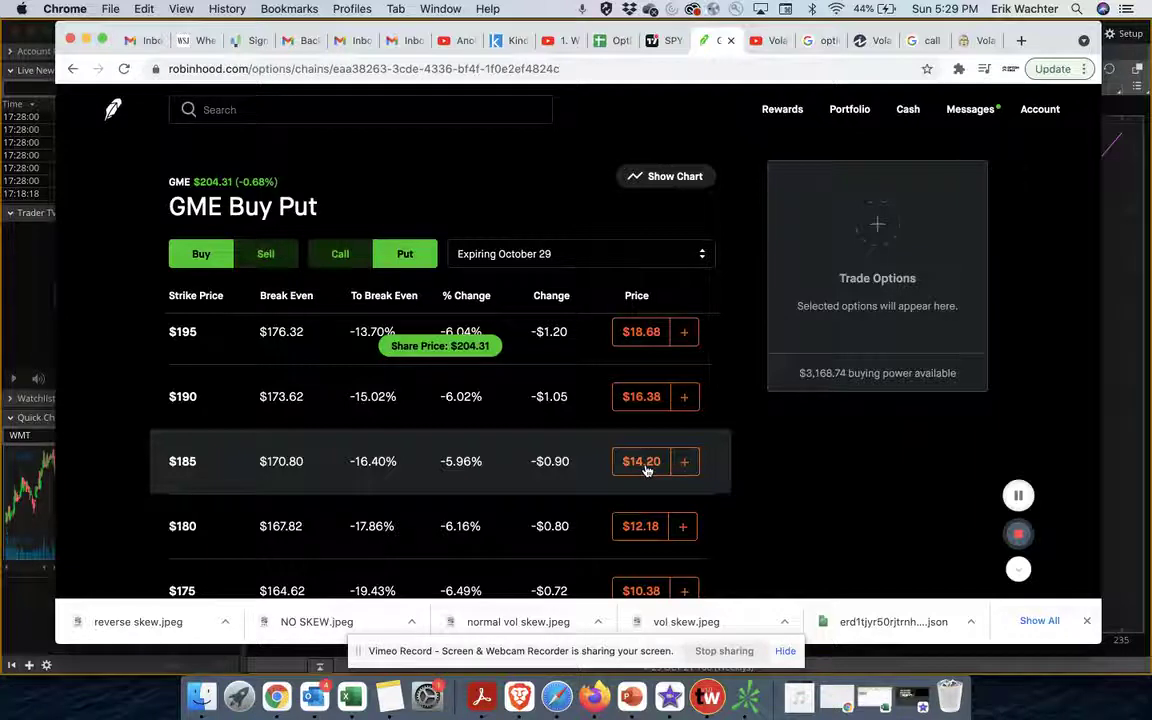
click(520, 467)
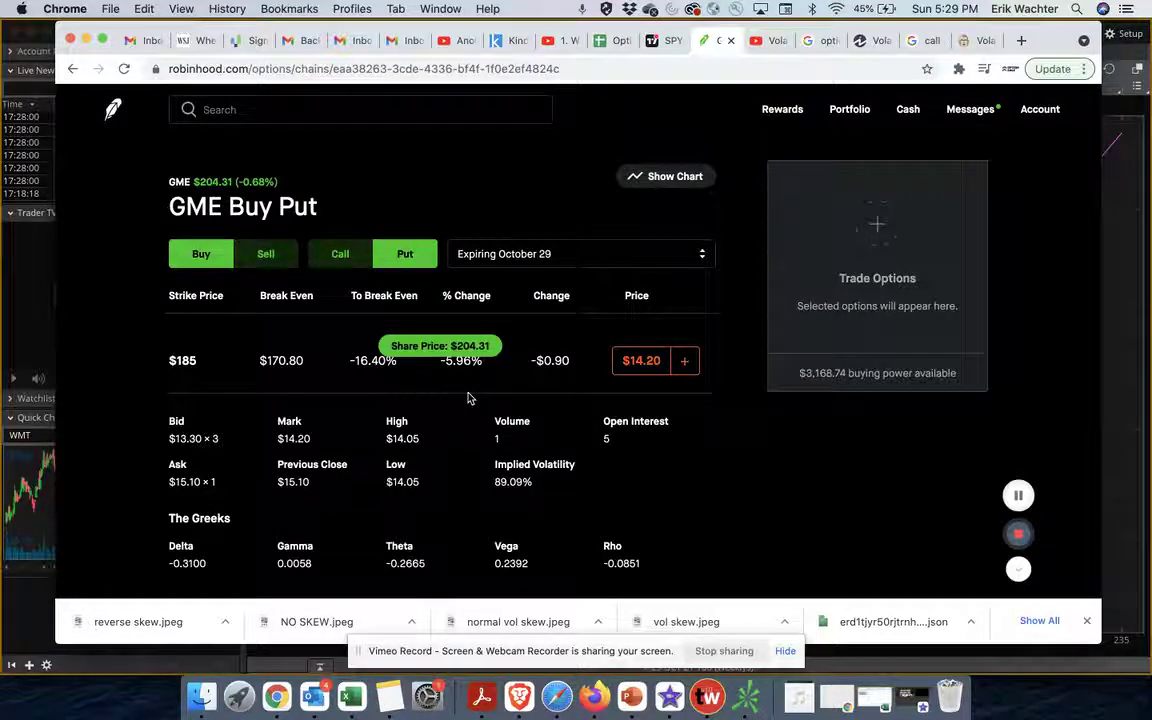
click(339, 263)
- Scroll up to review the $225 call's 96.04% IV, then back down toward $200
scroll(440, 400, up, 5)
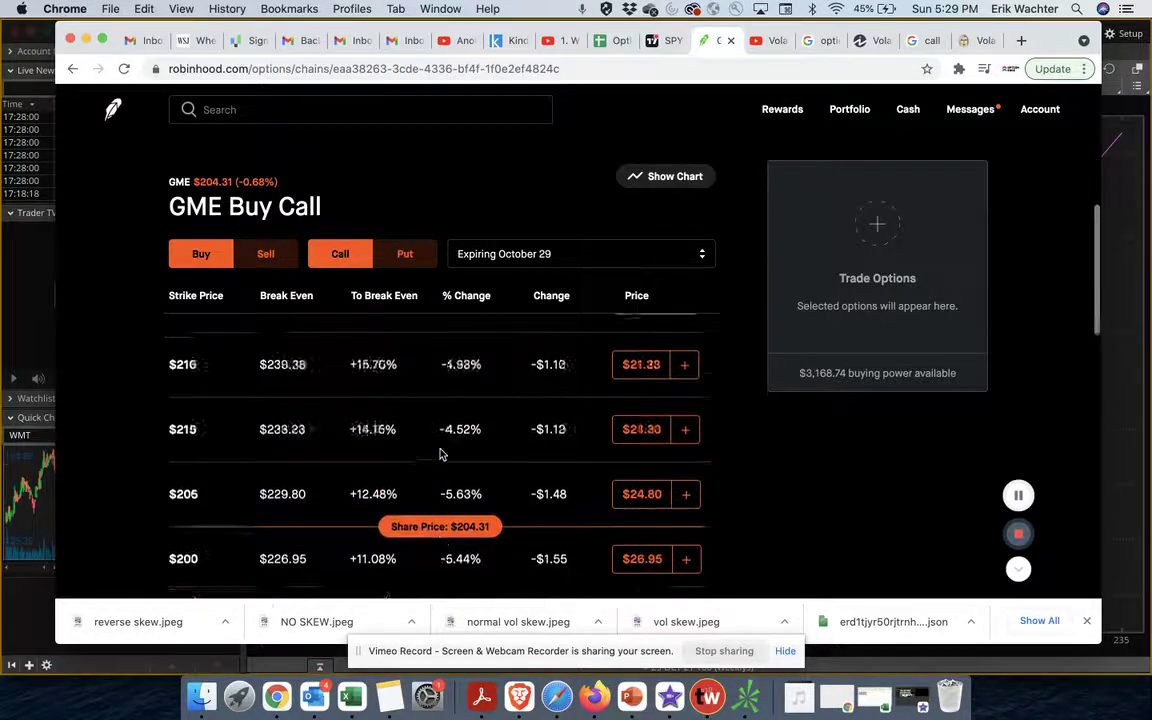
scroll(440, 450, up, 5)
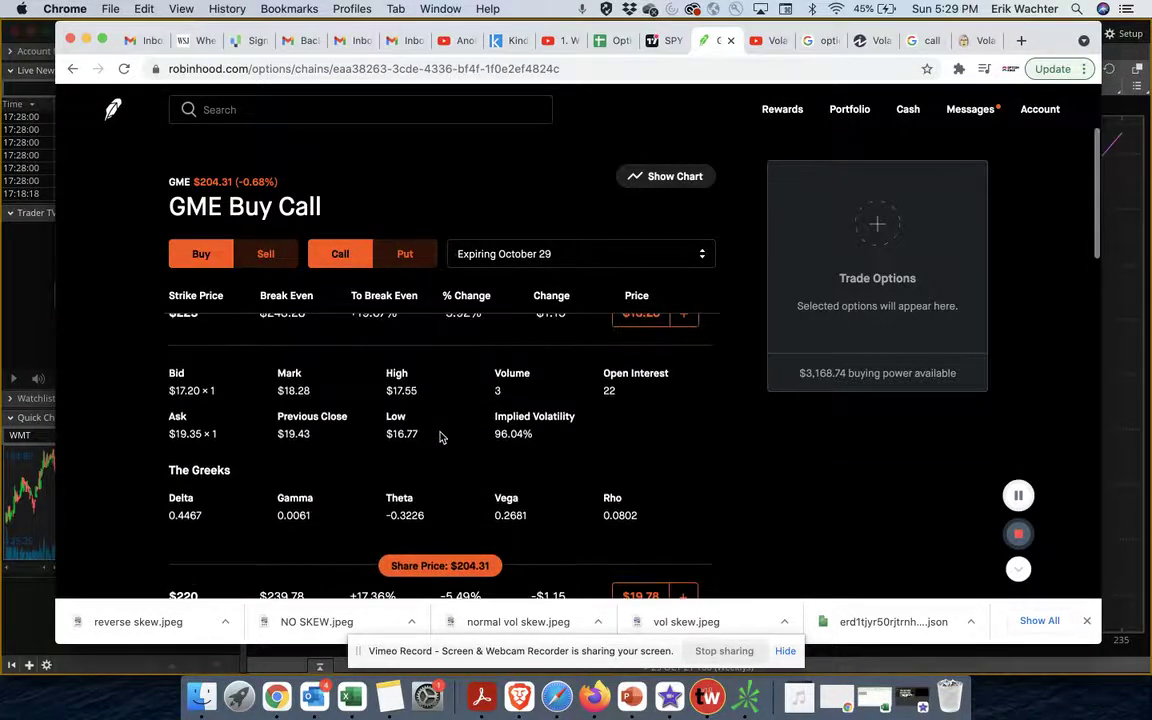
scroll(440, 437, up, 2)
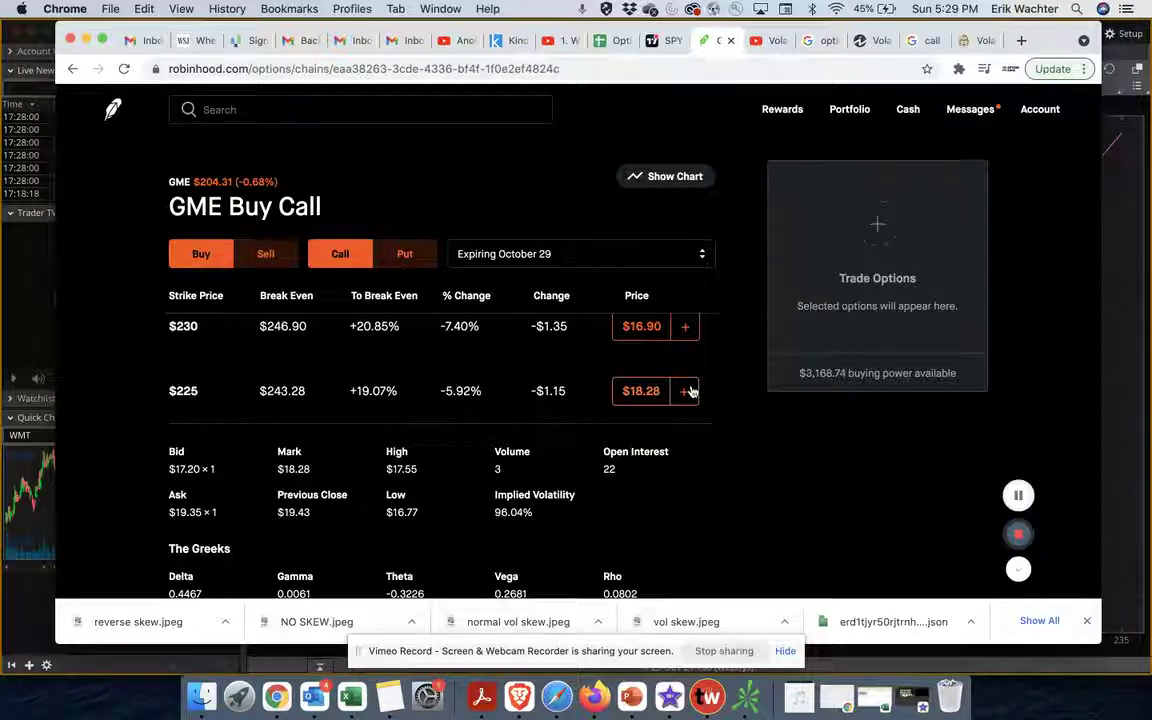
scroll(576, 393, up, 2)
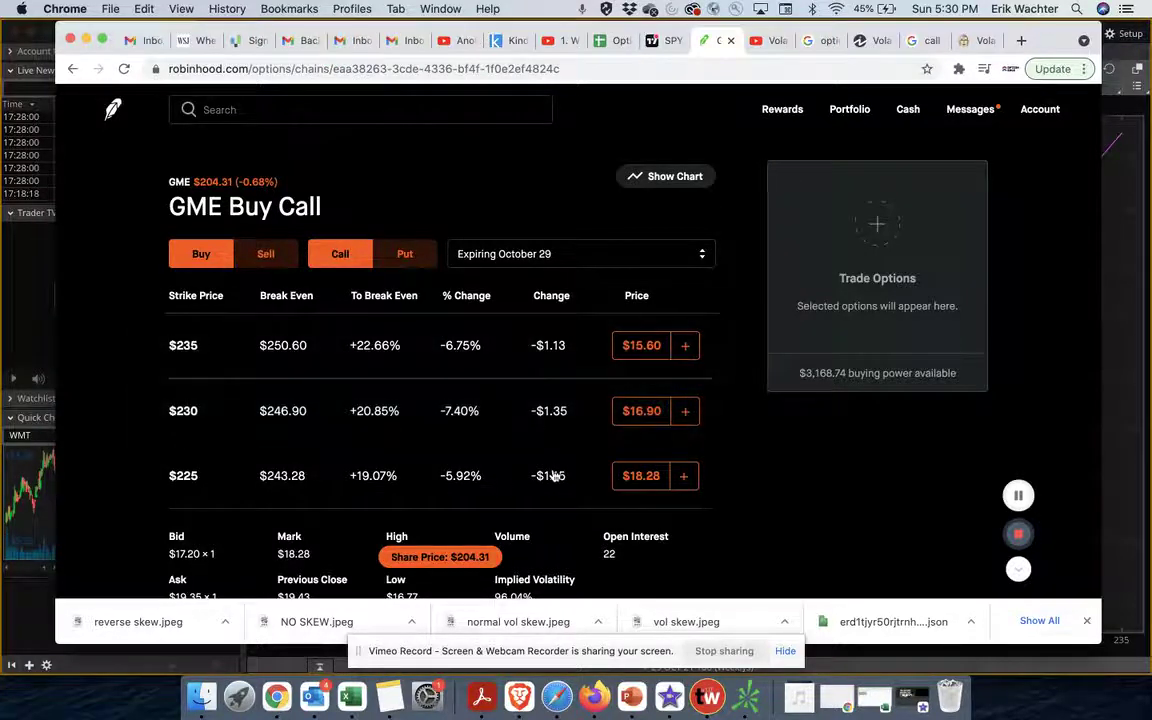
scroll(553, 476, down, 3)
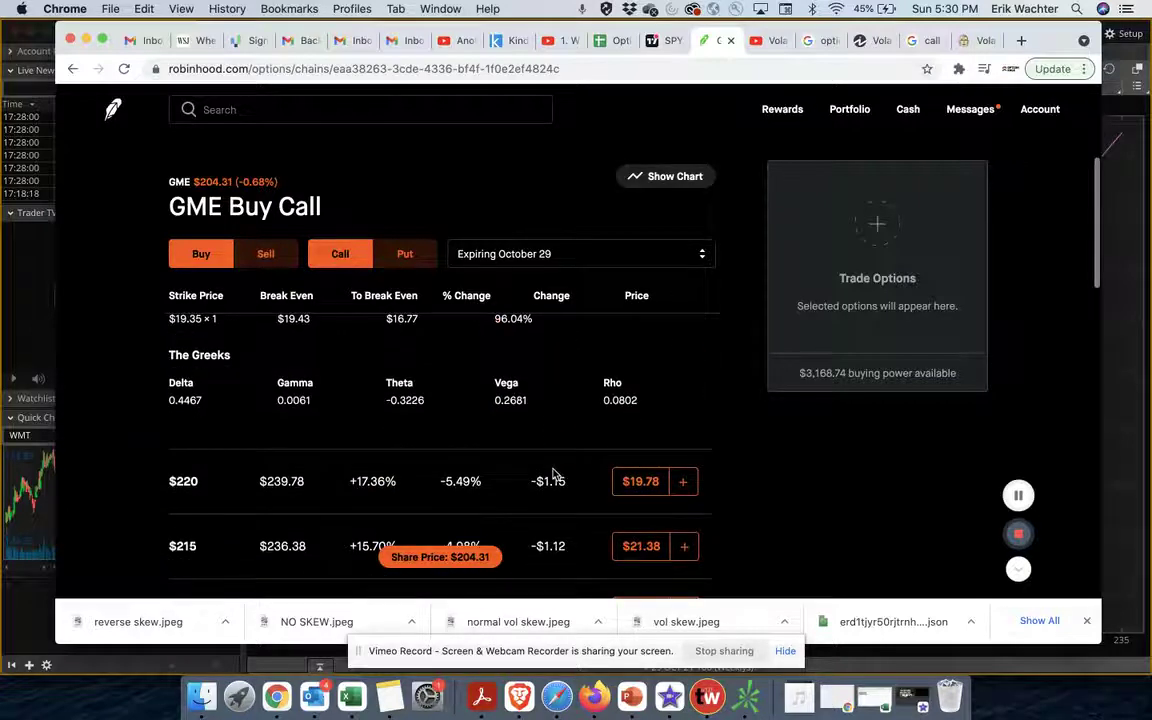
scroll(553, 474, down, 3)
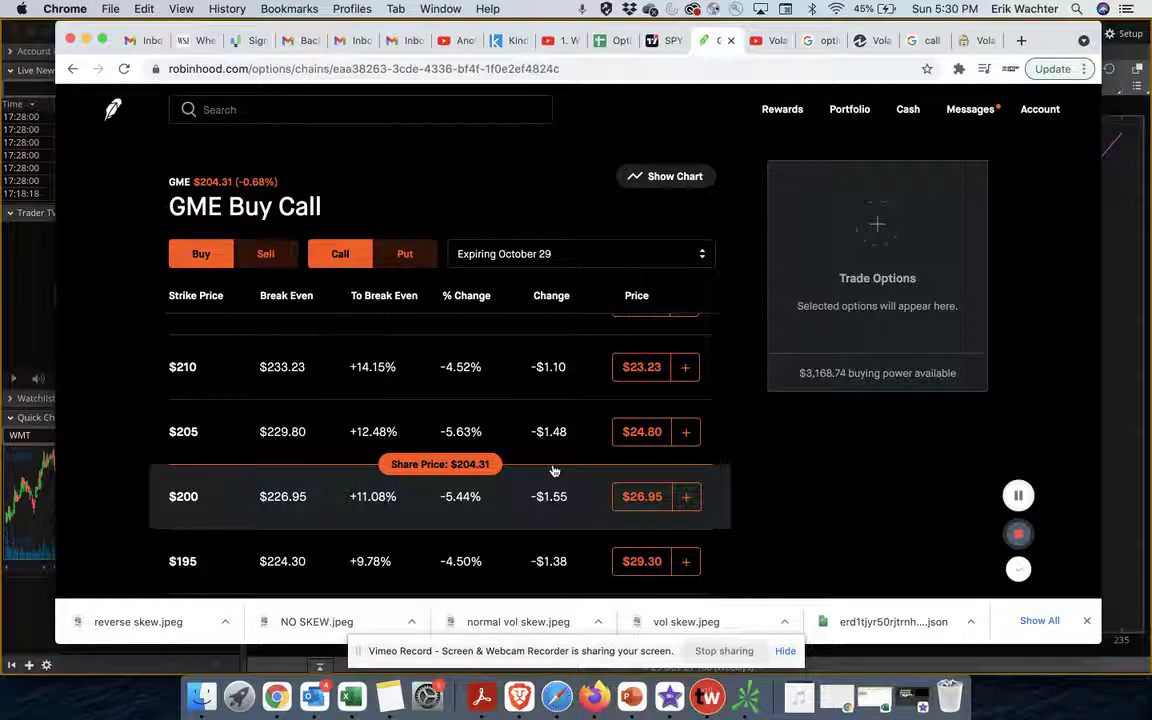
- Search 'msft' to open Microsoft's stock page, then return to PowerPoint's 'Reverse skew' slide
click(380, 106)
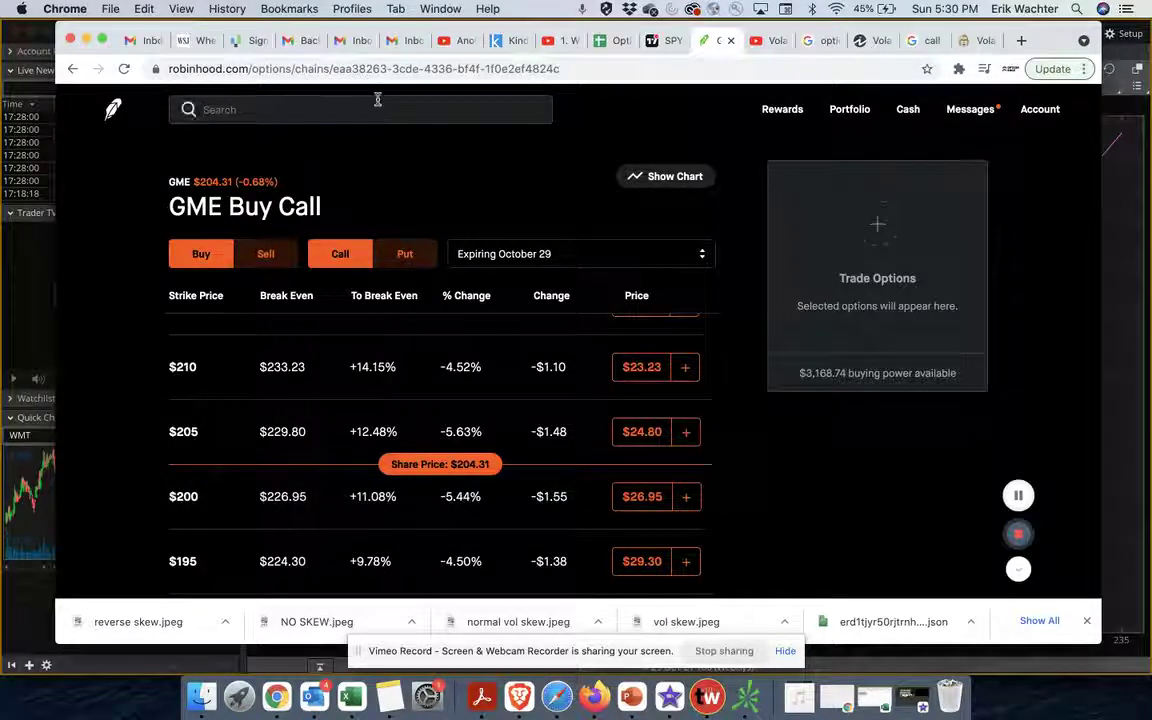
text(msft)
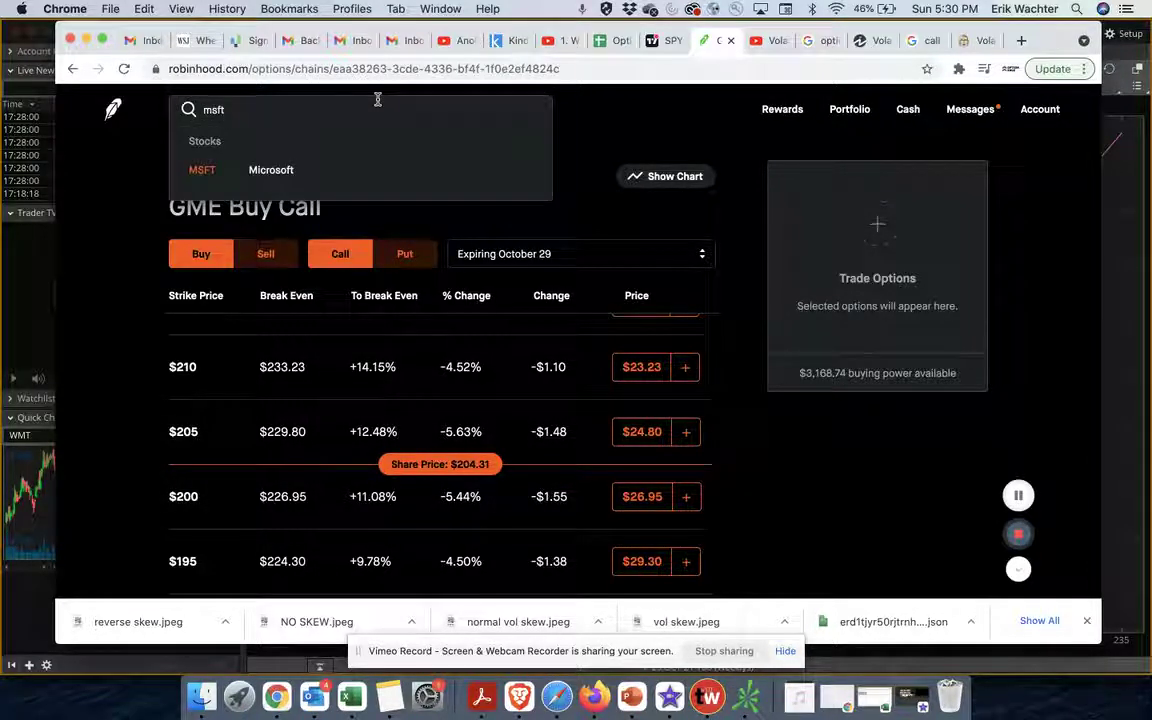
click(326, 171)
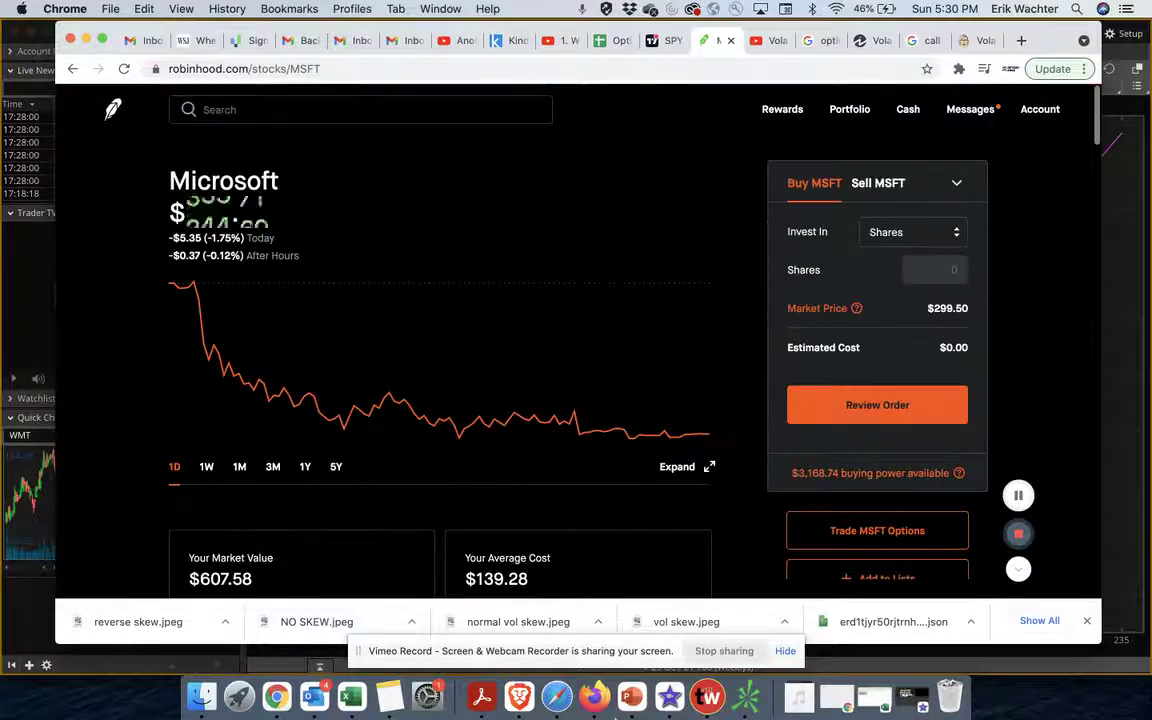
click(628, 697)
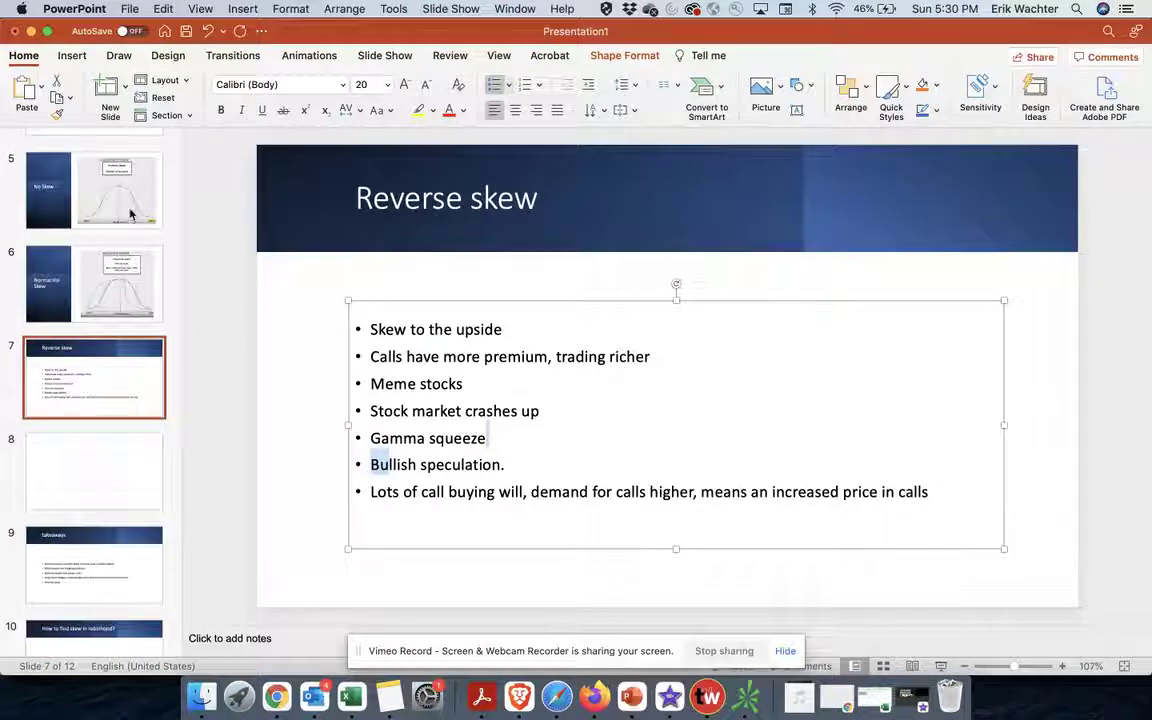
- Scroll the slide thumbnails and select the iv slide
scroll(130, 213, up, 10)
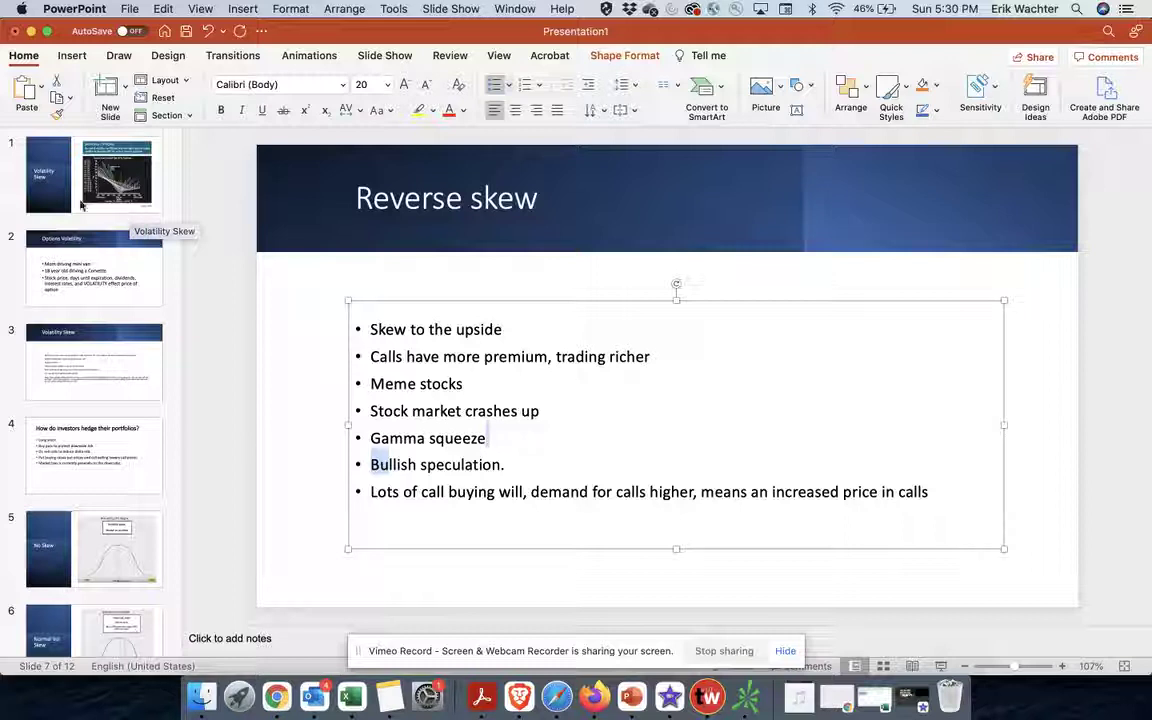
scroll(84, 384, down, 5)
scroll(84, 384, down, 8)
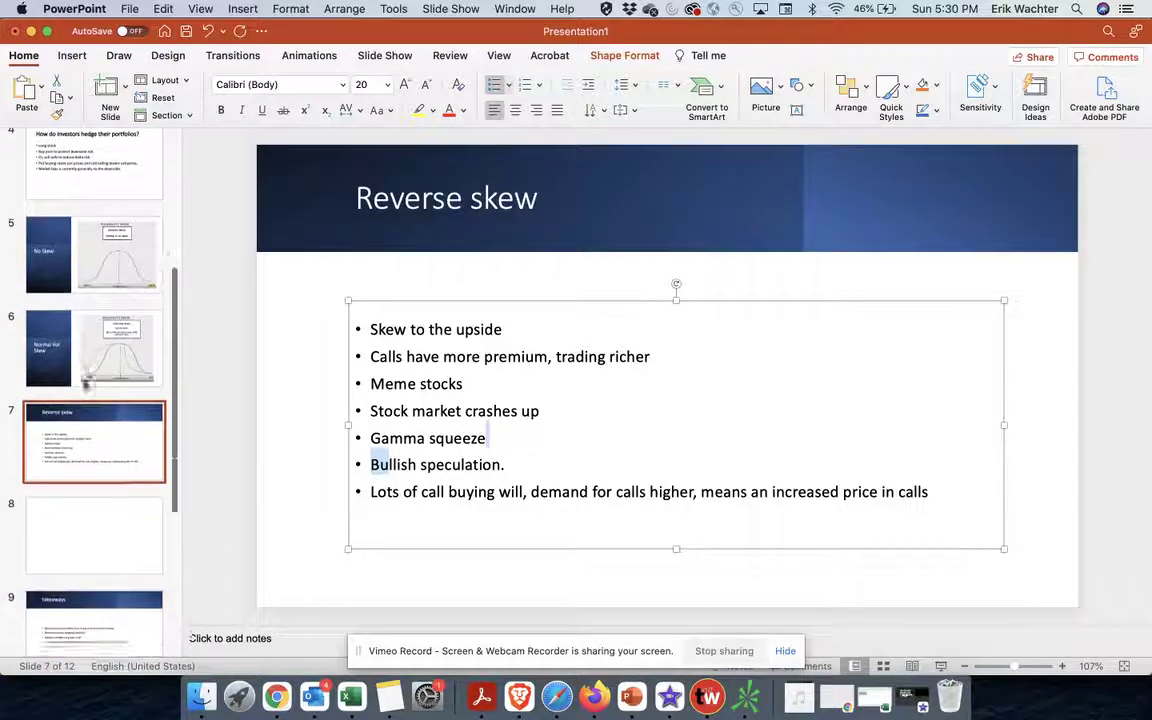
scroll(84, 384, down, 7)
scroll(84, 384, down, 5)
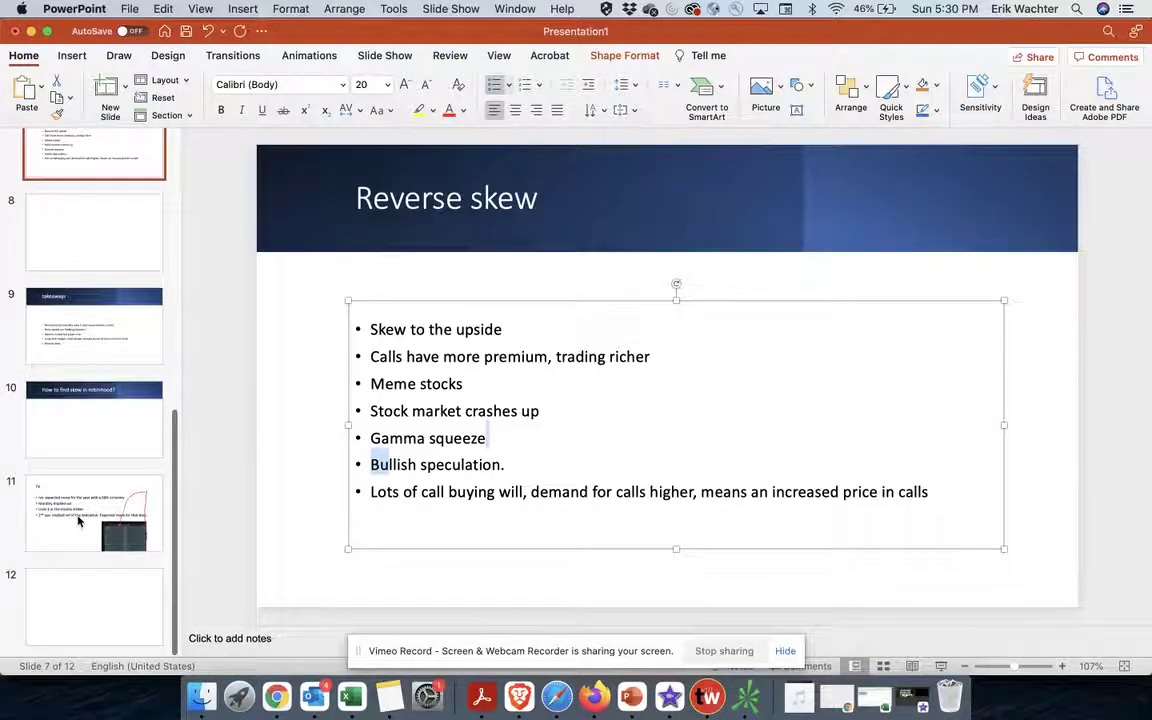
click(79, 521)
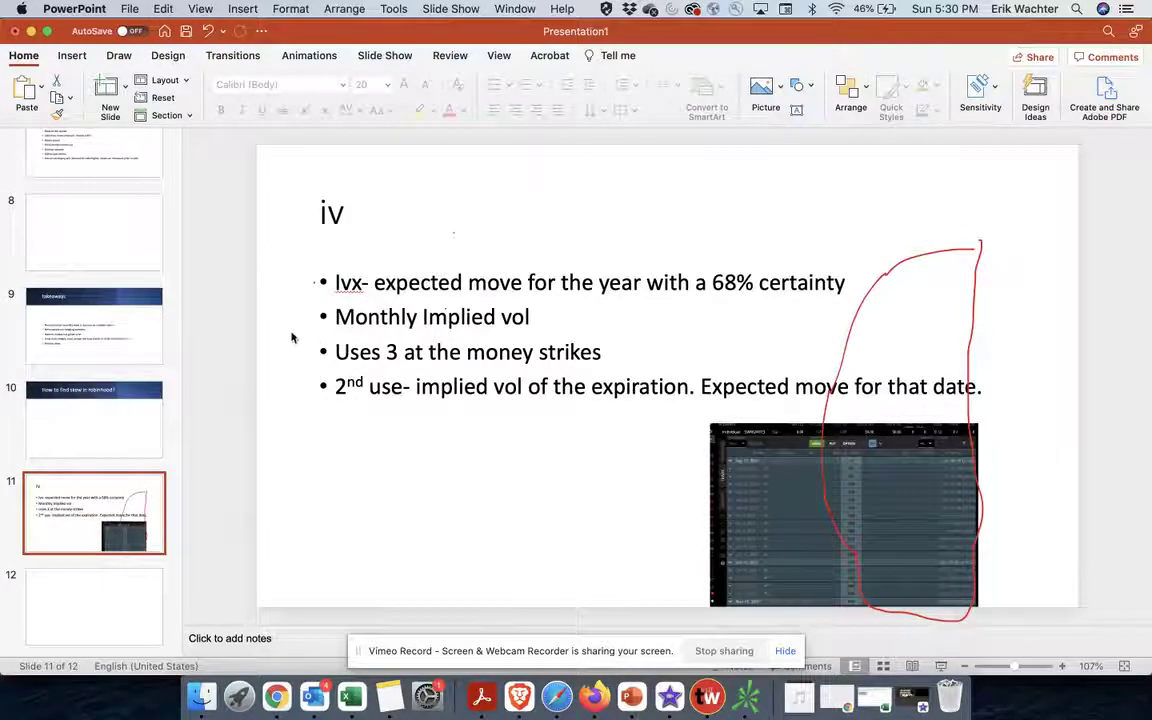
- Go back to slide 10, 'How to find skew in robinhood?', then return to Robinhood's Microsoft page
key(Up)
scroll(65, 288, up, 2)
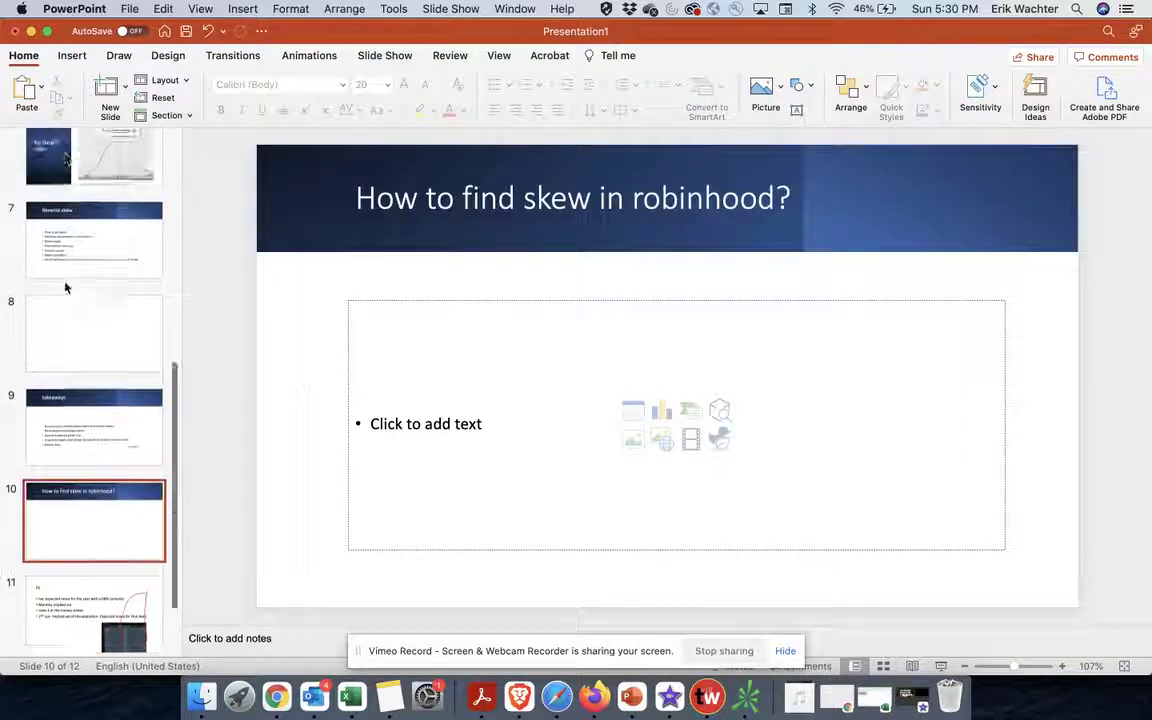
scroll(65, 288, up, 5)
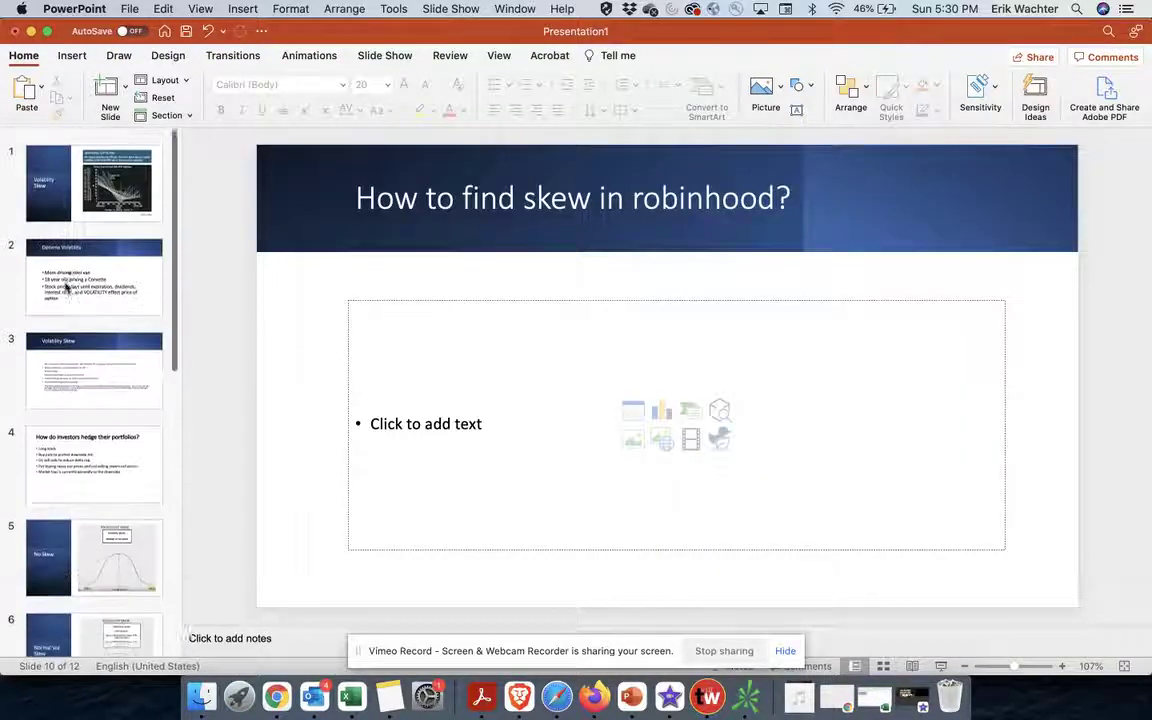
click(276, 698)
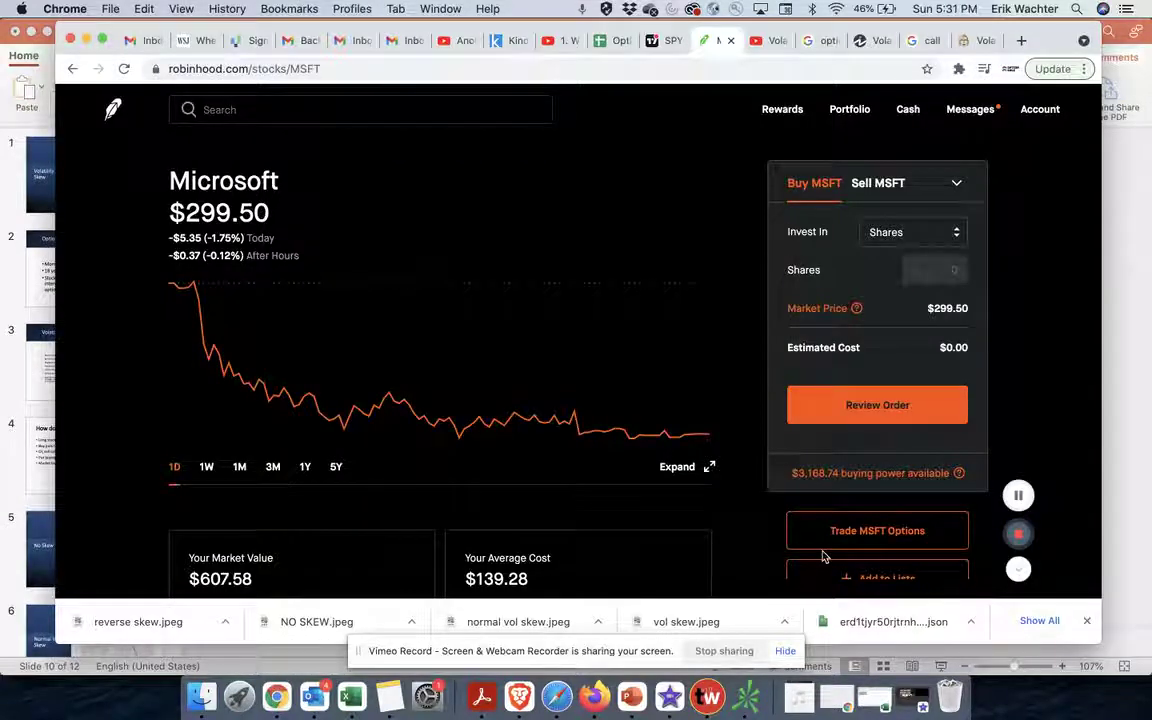